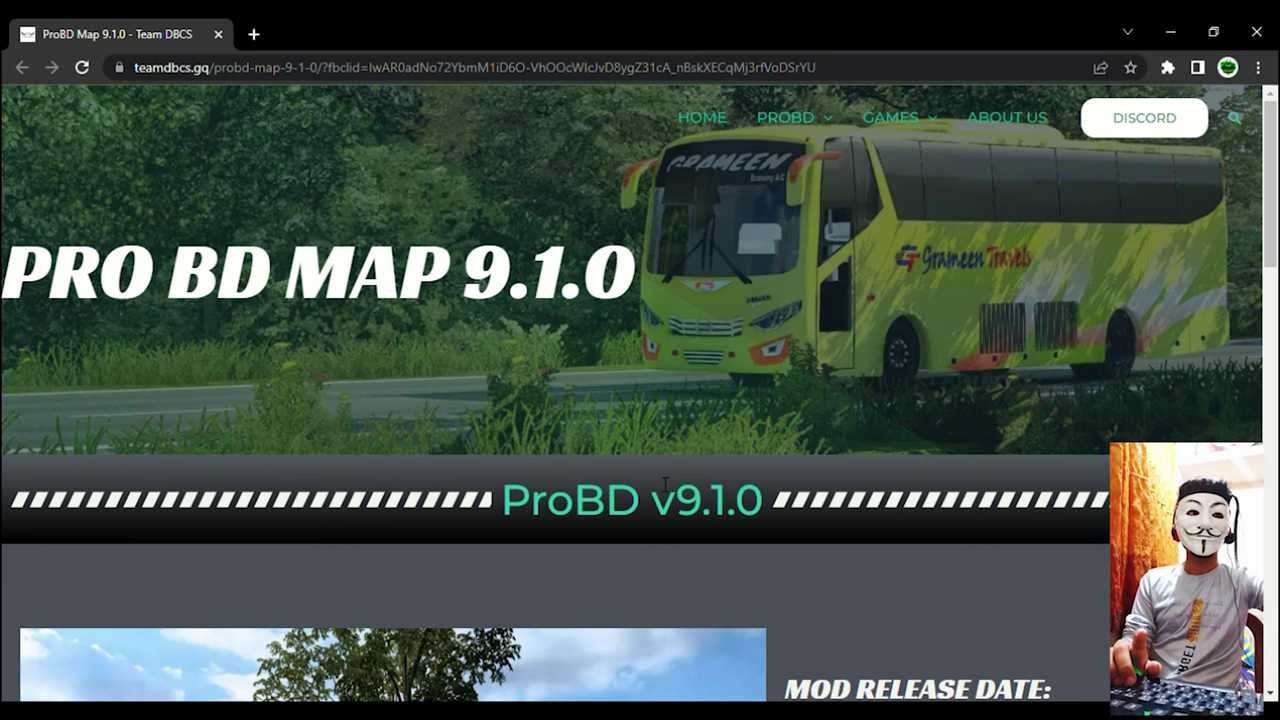
Find the ProBD v9.1.0 (All Files Included) download on the map page and open its One Drive link.
scroll(711, 472, down, 4)
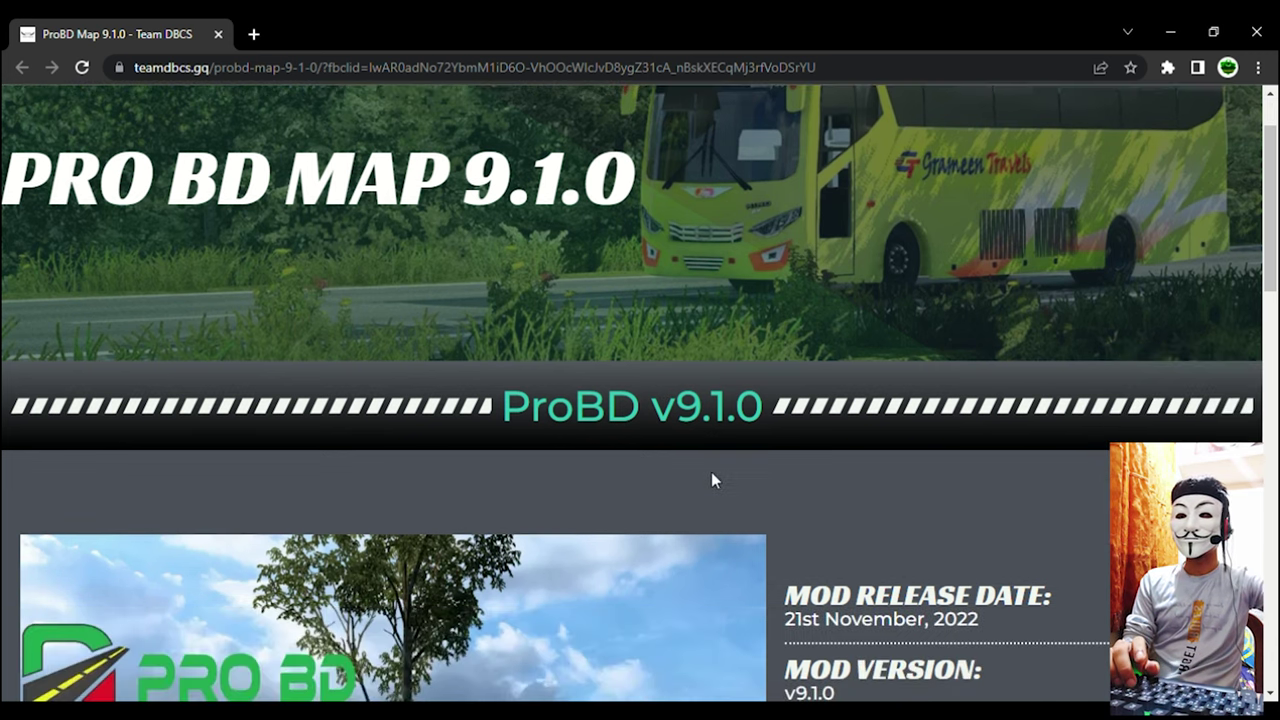
scroll(711, 472, down, 11)
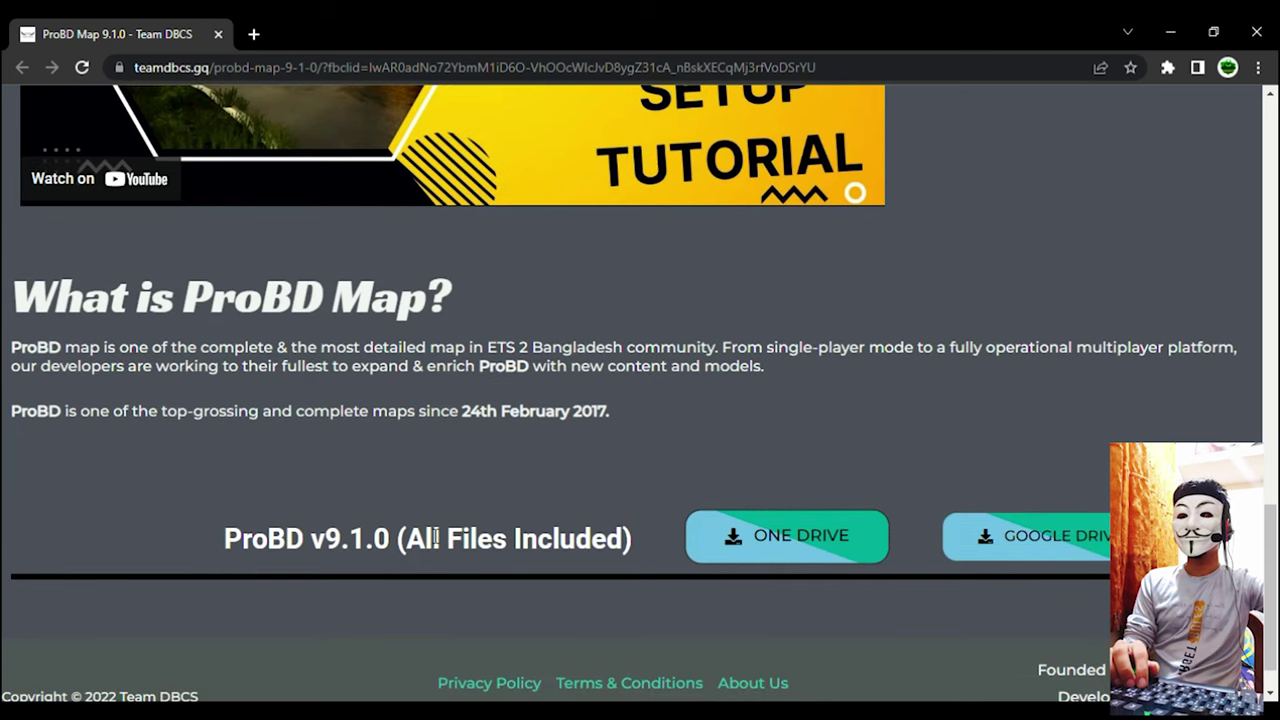
scroll(425, 542, down, 1)
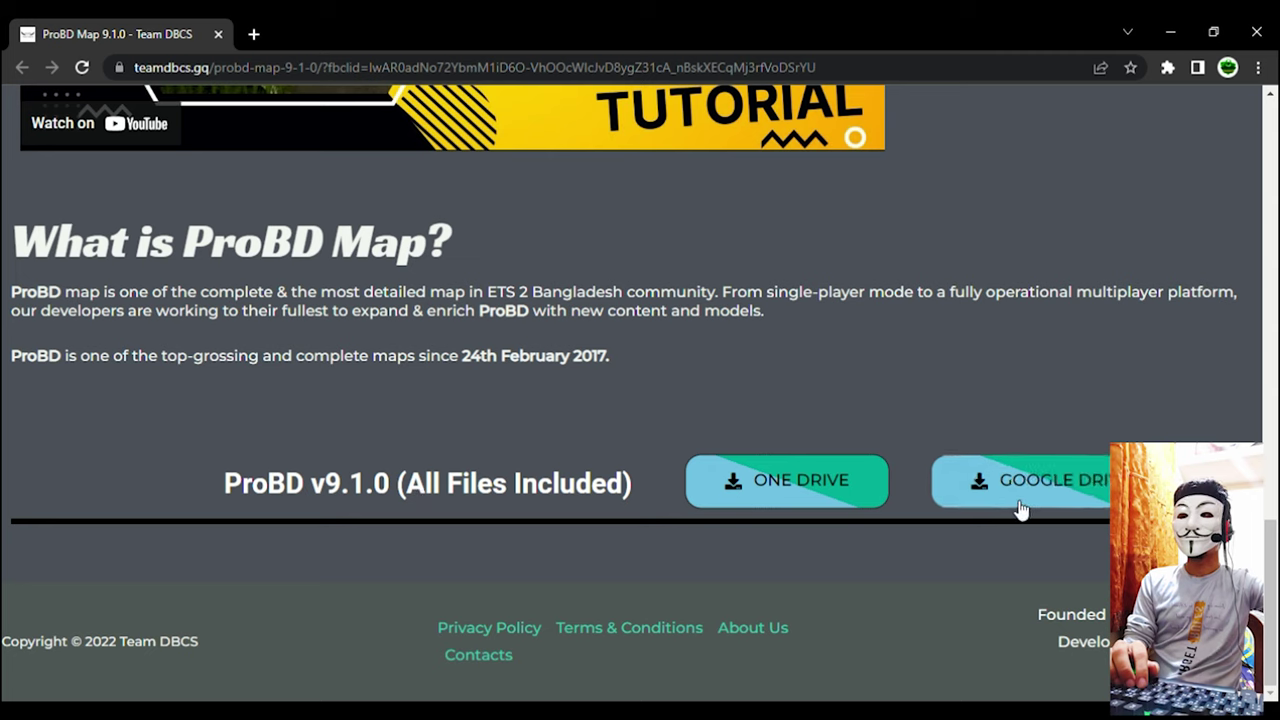
click(806, 494)
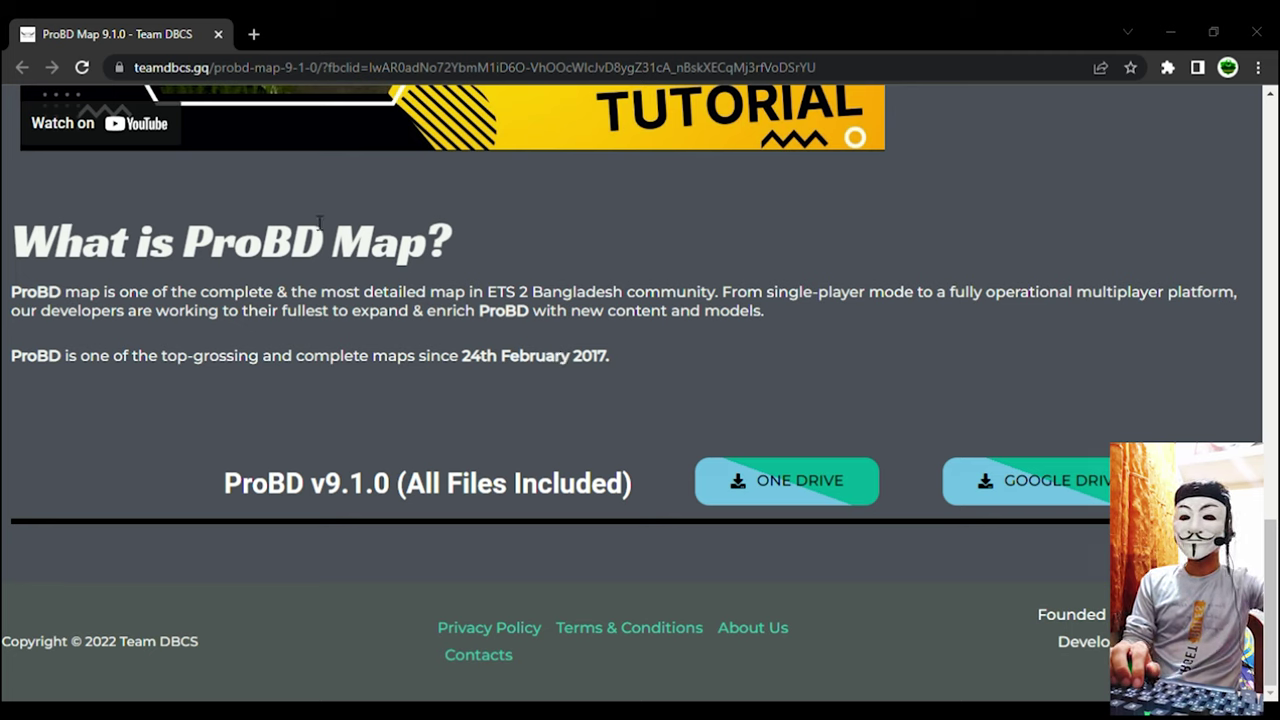
Open the ETS 2 V1.46.1.0s + Full DLC page from the site's list of games.
scroll(616, 401, up, 1)
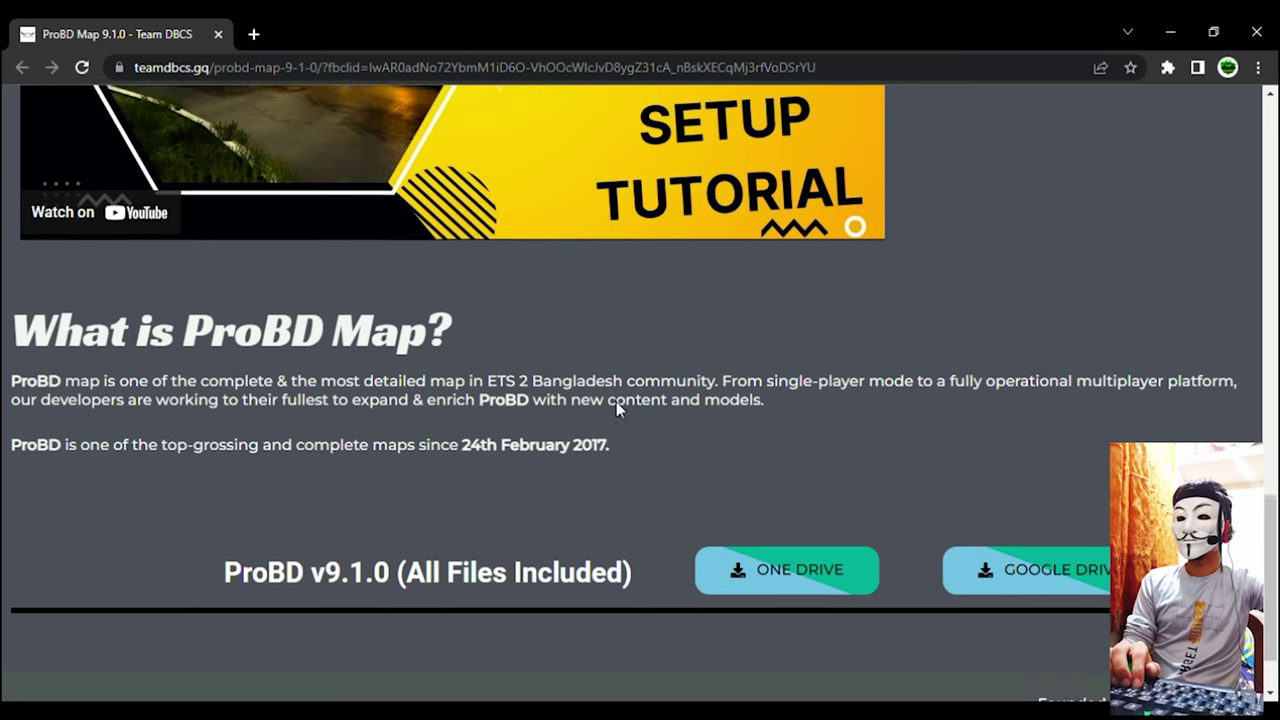
scroll(625, 412, up, 10)
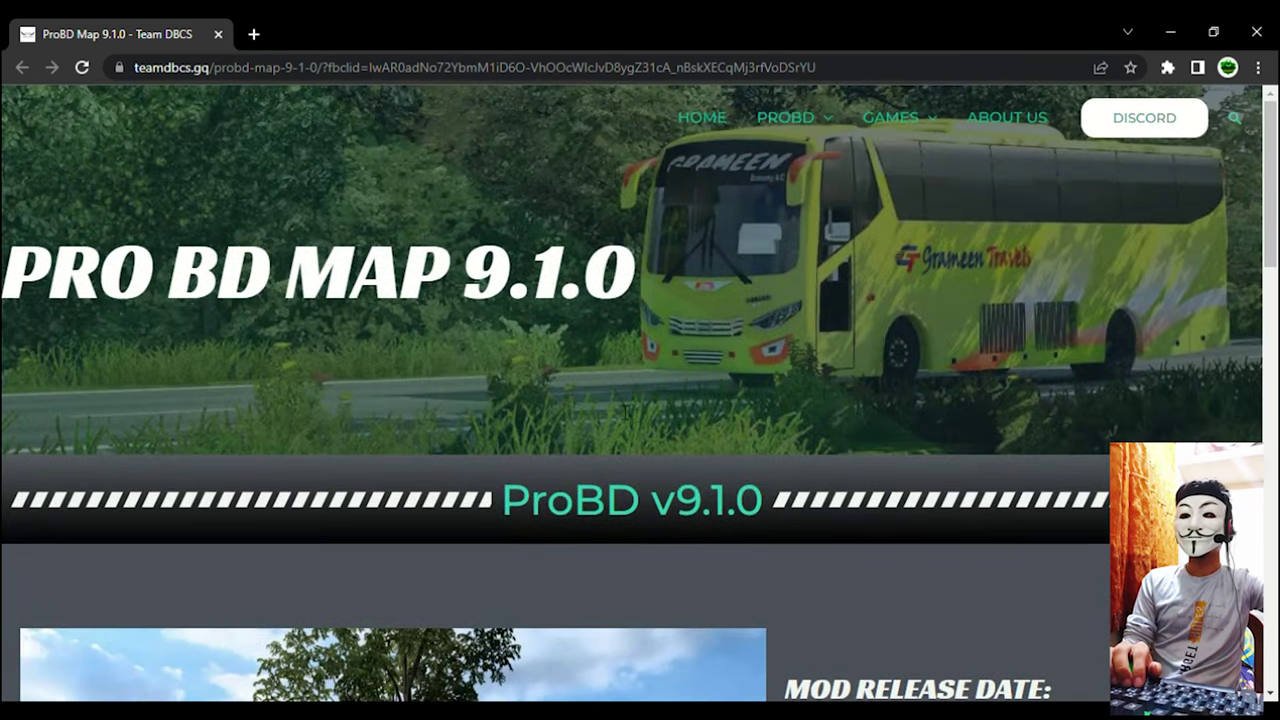
mouse_move(829, 128)
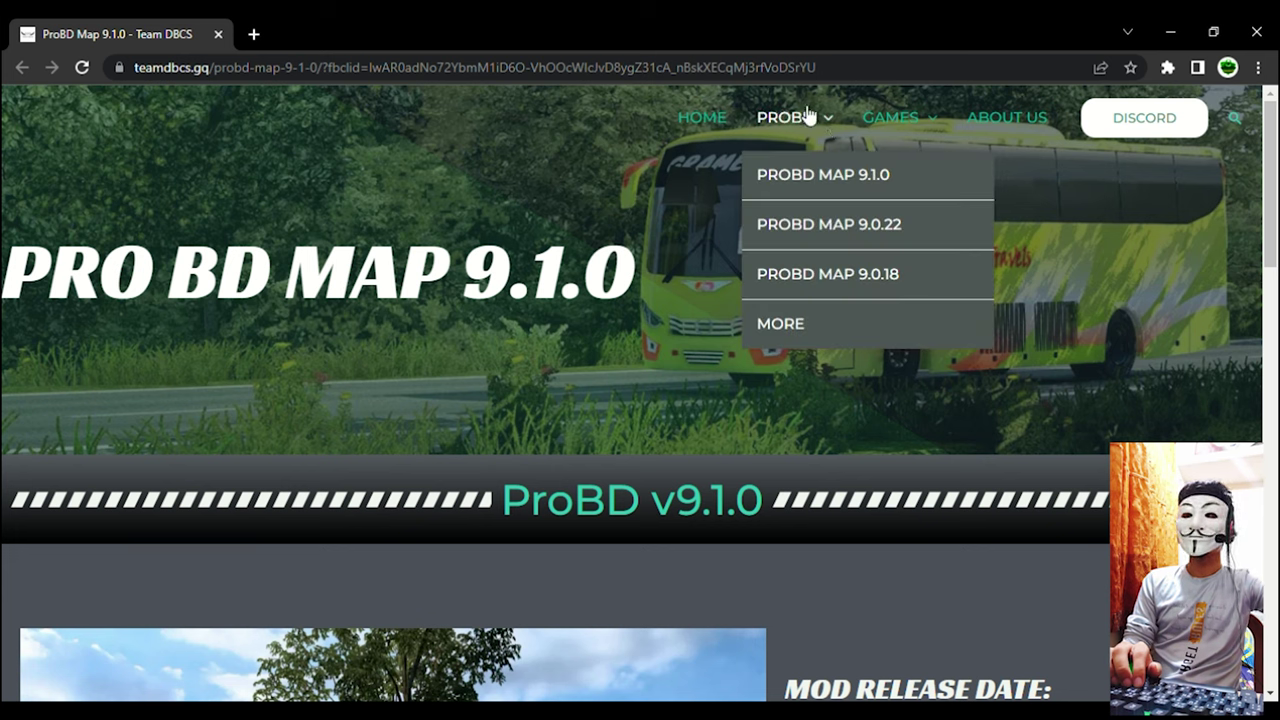
mouse_move(900, 122)
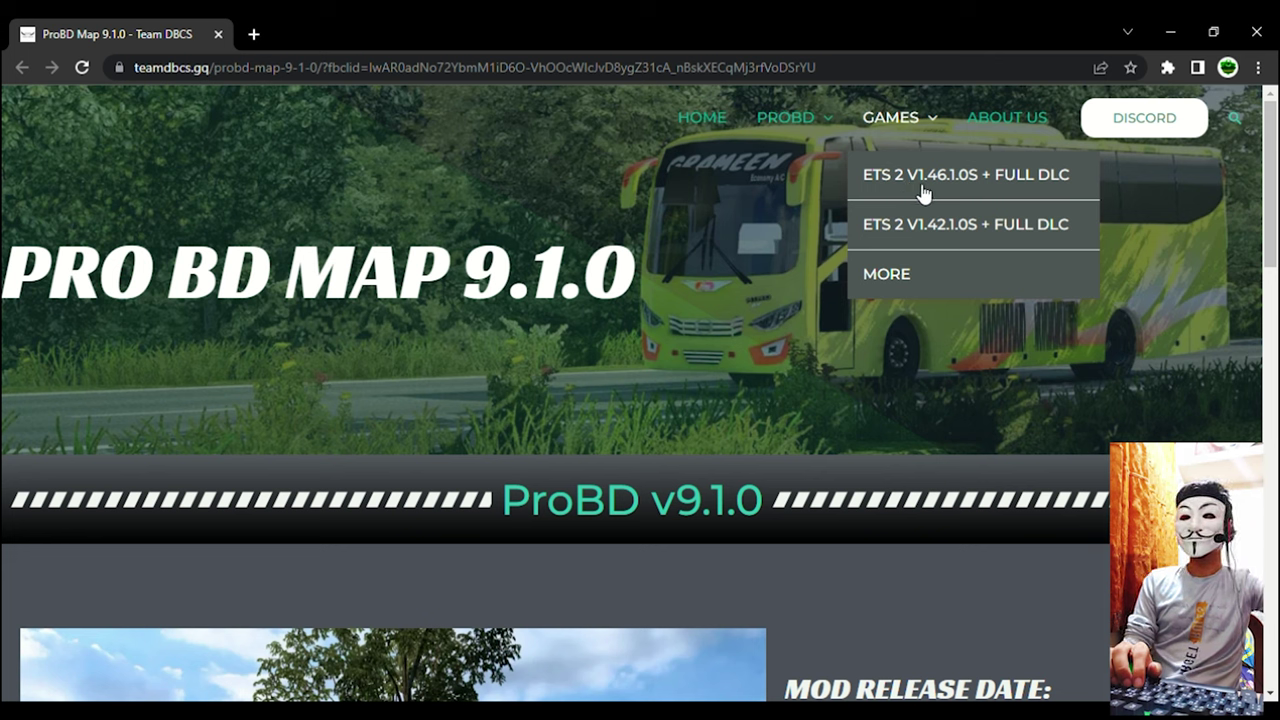
click(975, 190)
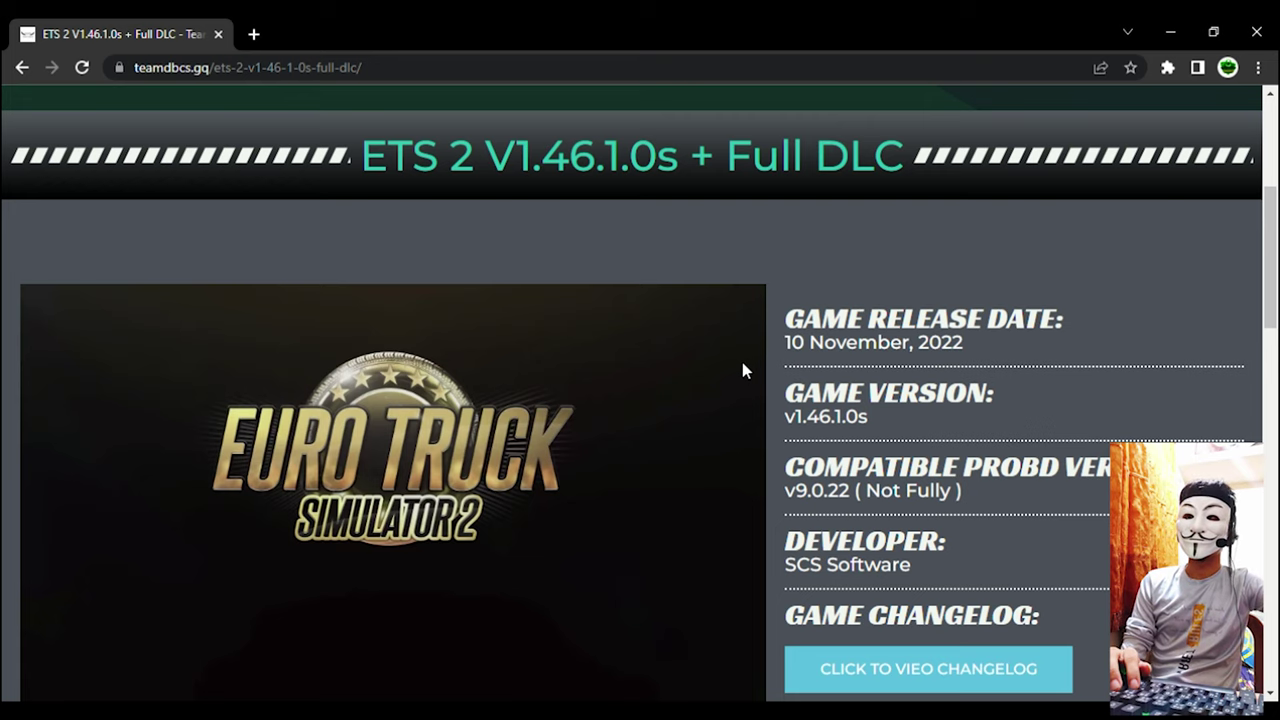
Examine the ETS 2 V1.46.1.0s page's game details, installation instructions, and full and part-by-part download options.
scroll(782, 262, down, 1)
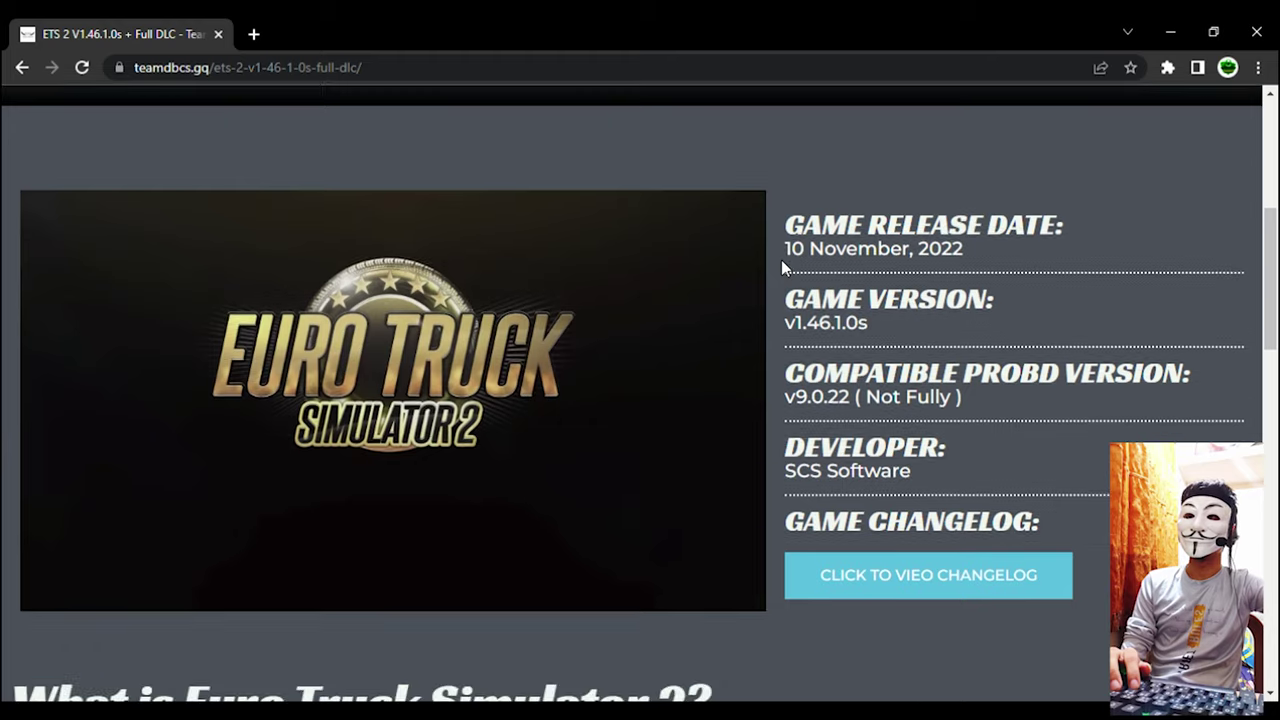
scroll(852, 318, down, 4)
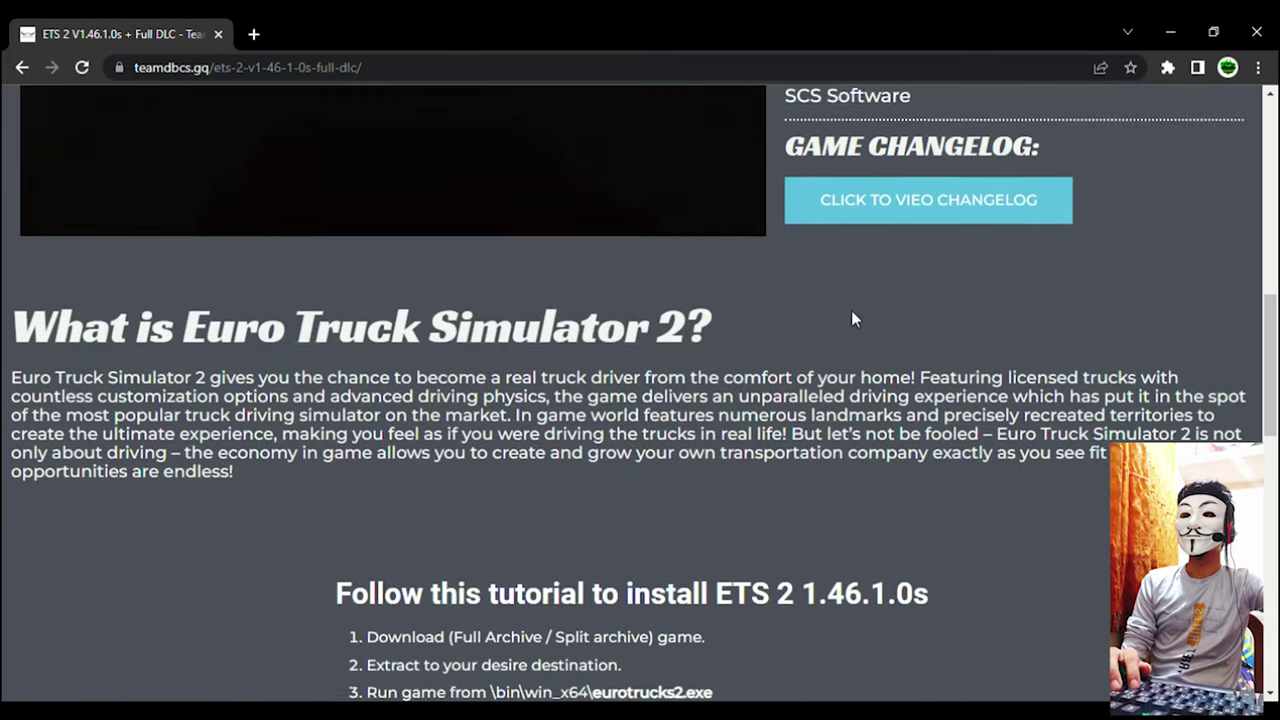
scroll(852, 318, down, 6)
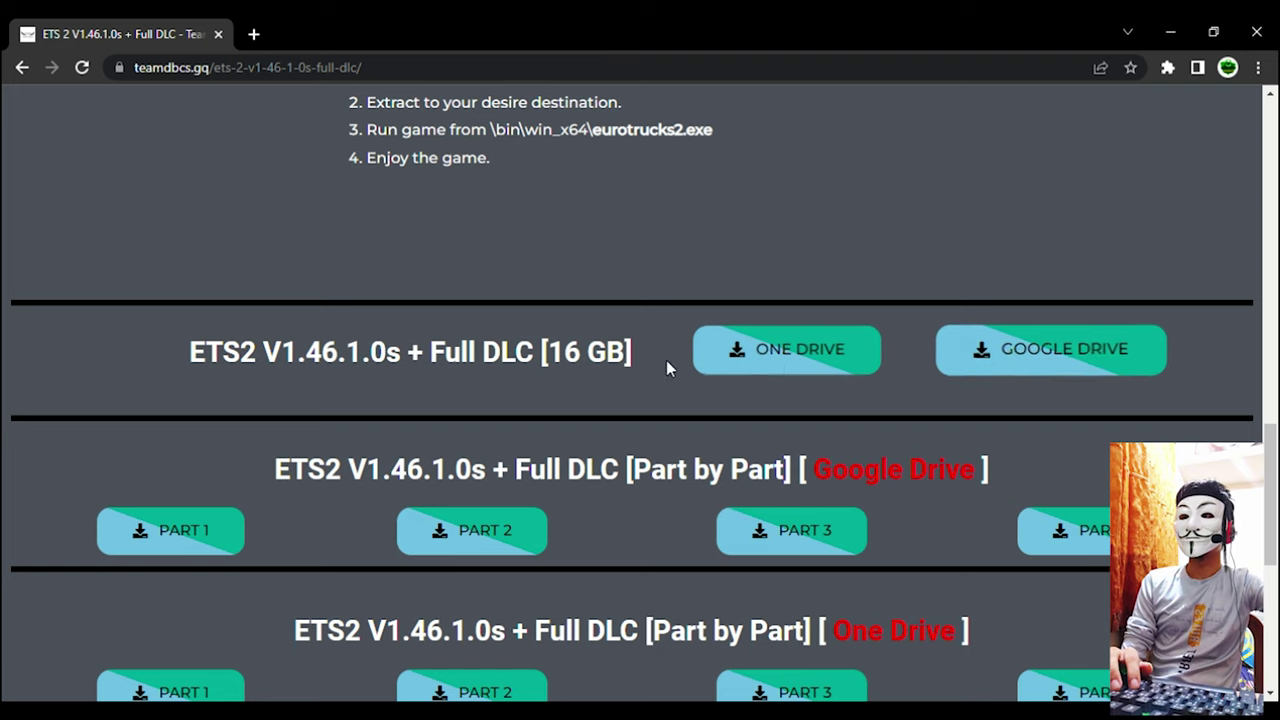
scroll(414, 443, down, 2)
scroll(405, 443, up, 1)
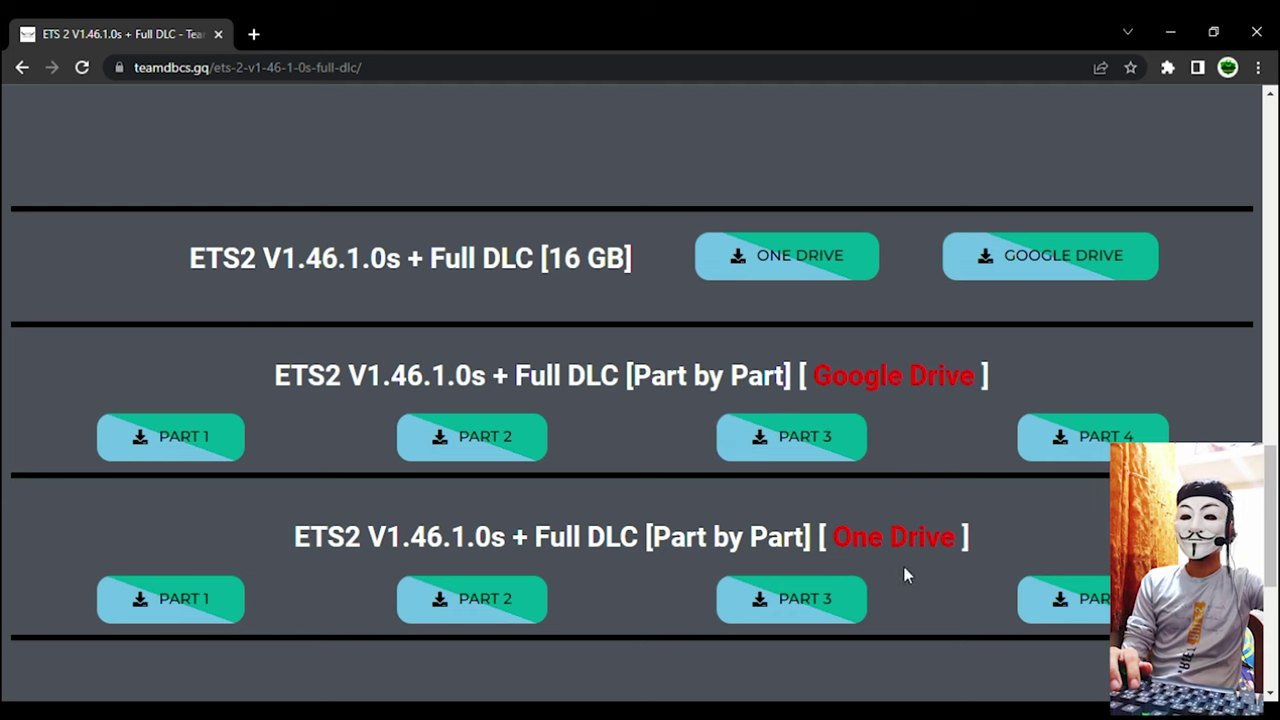
scroll(702, 542, up, 2)
scroll(676, 508, up, 8)
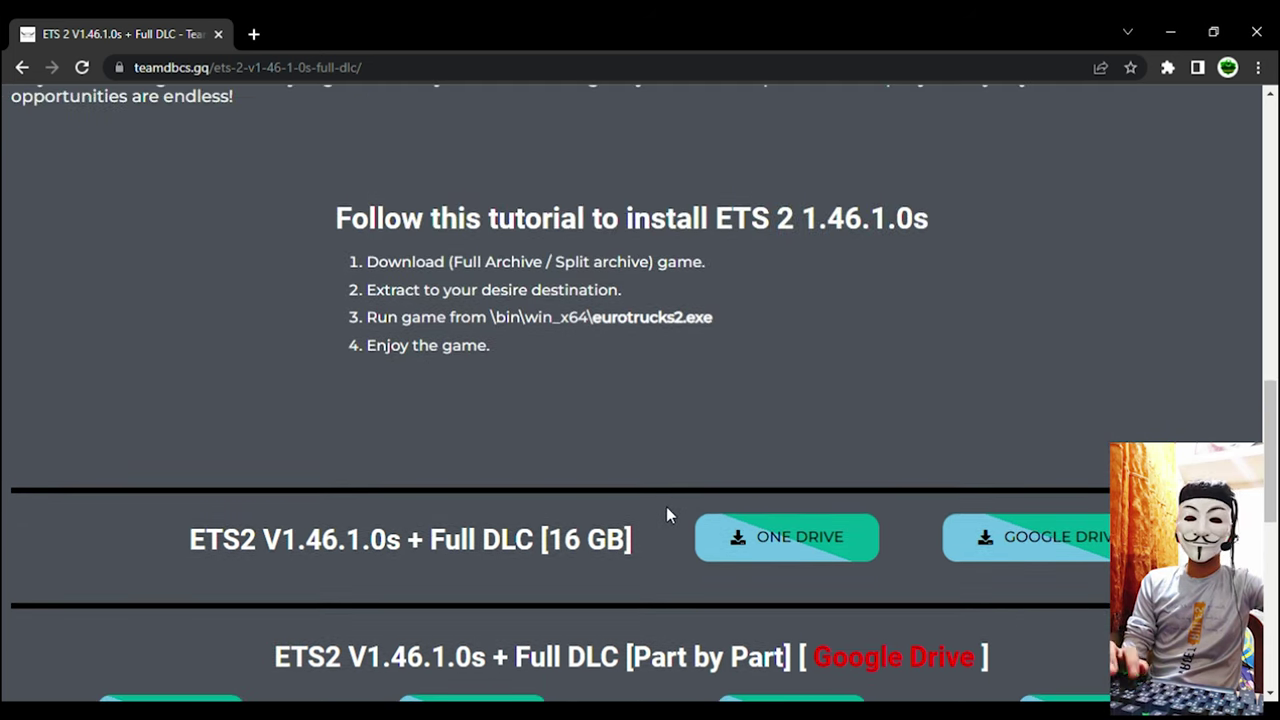
scroll(668, 515, up, 5)
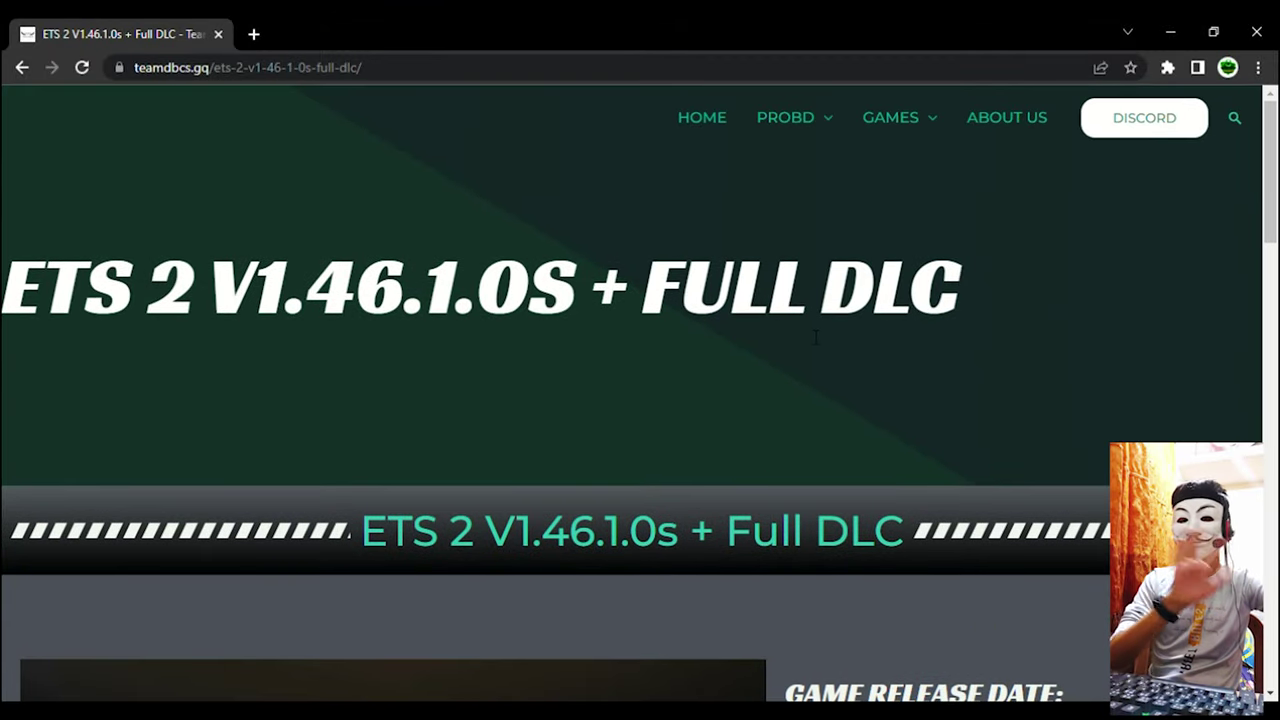
mouse_move(821, 128)
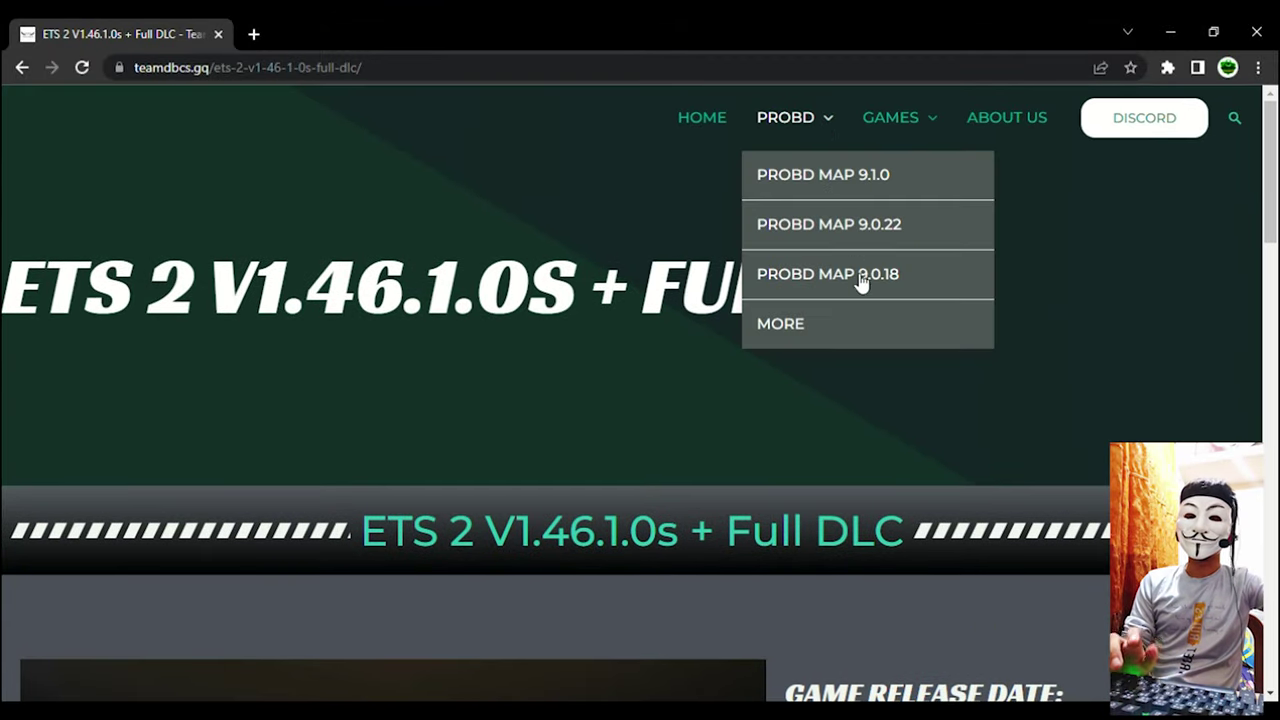
mouse_move(900, 120)
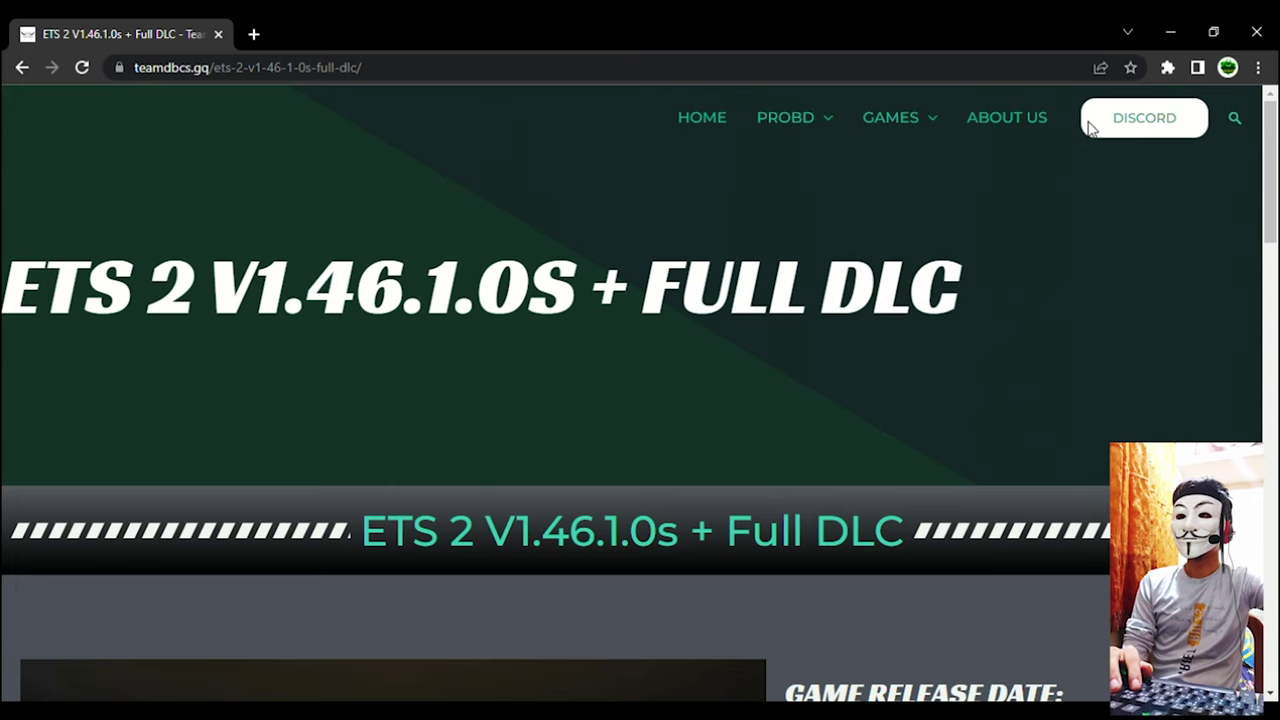
scroll(771, 340, down, 10)
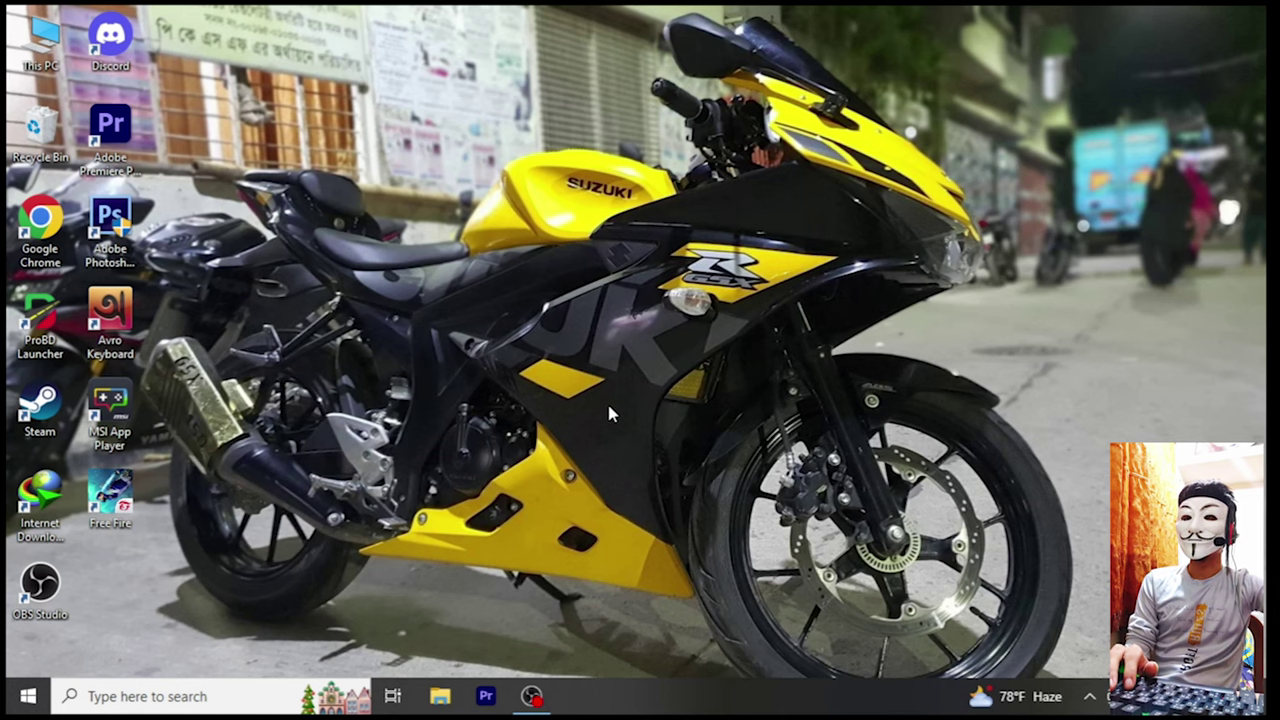
Turn off real-time protection in the Windows virus and threat protection settings and minimize the security window.
click(20, 702)
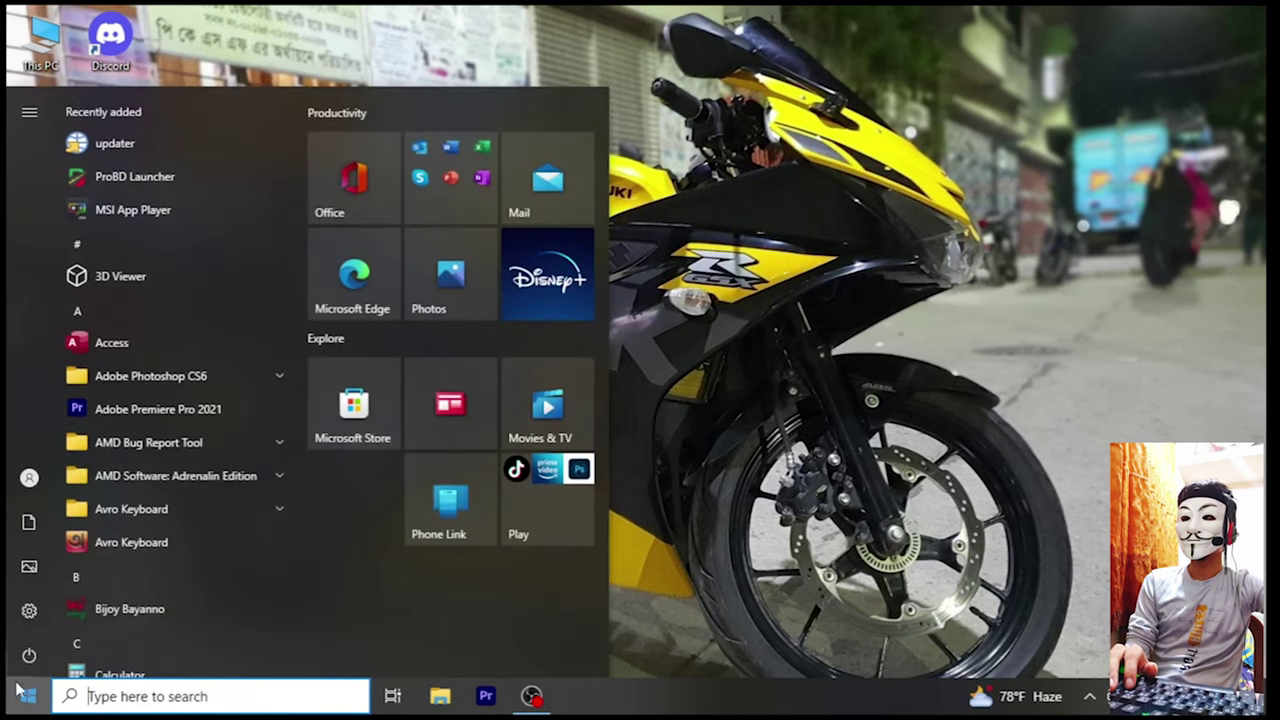
click(29, 610)
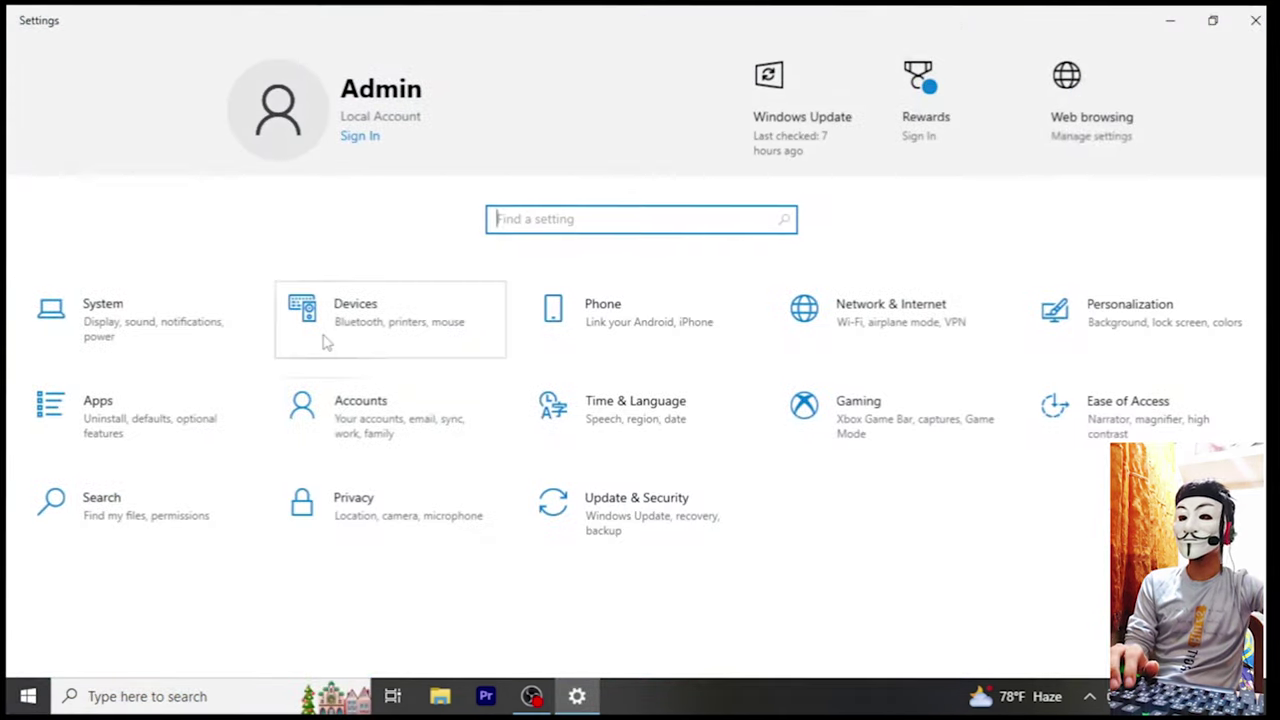
click(672, 518)
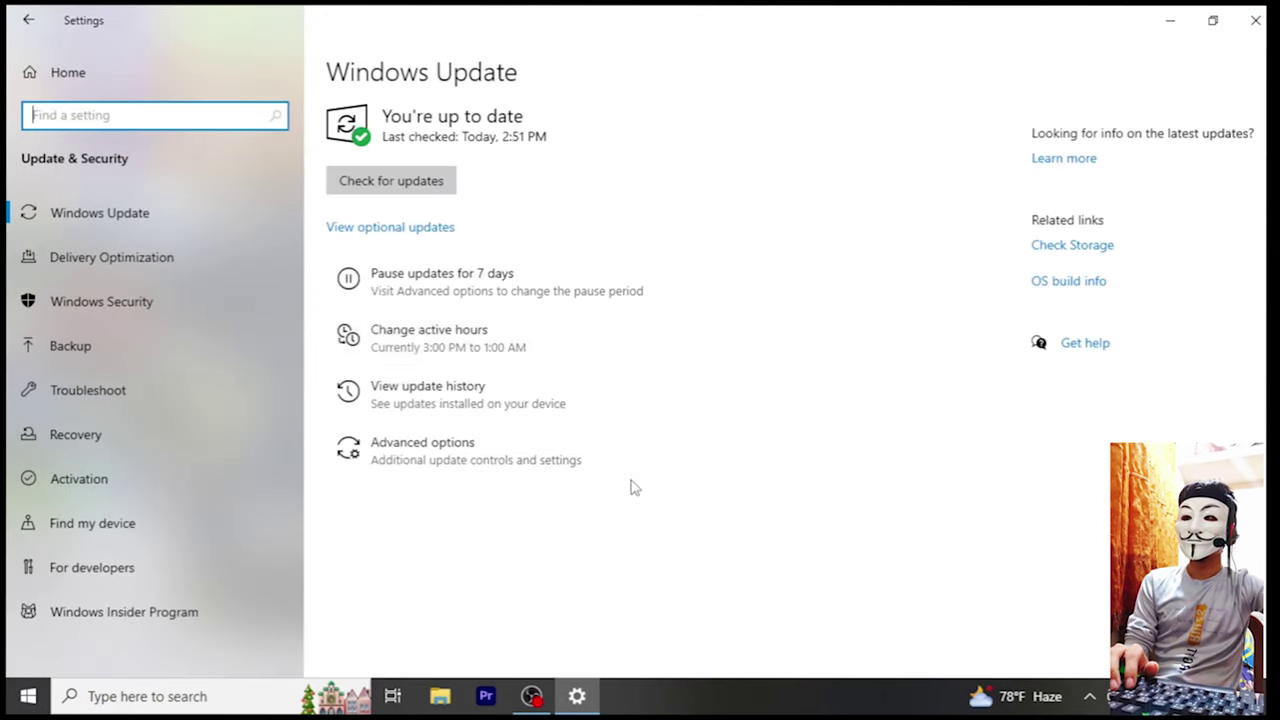
click(179, 303)
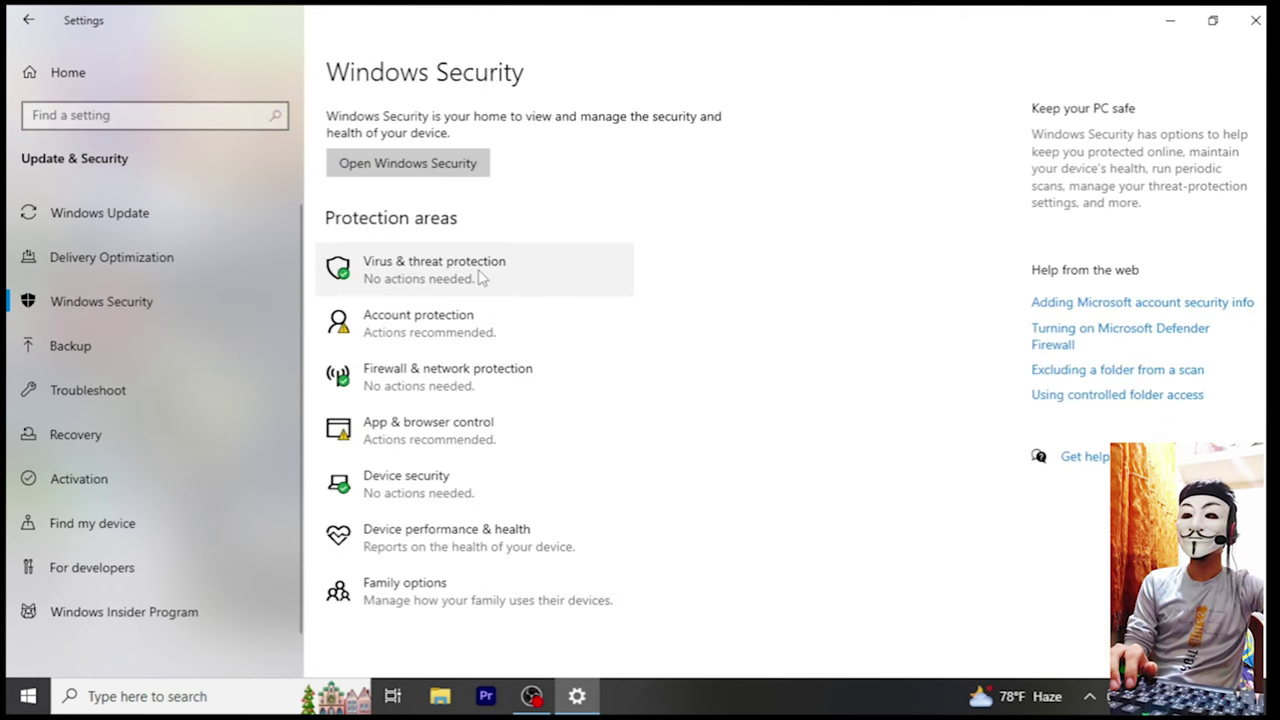
click(421, 283)
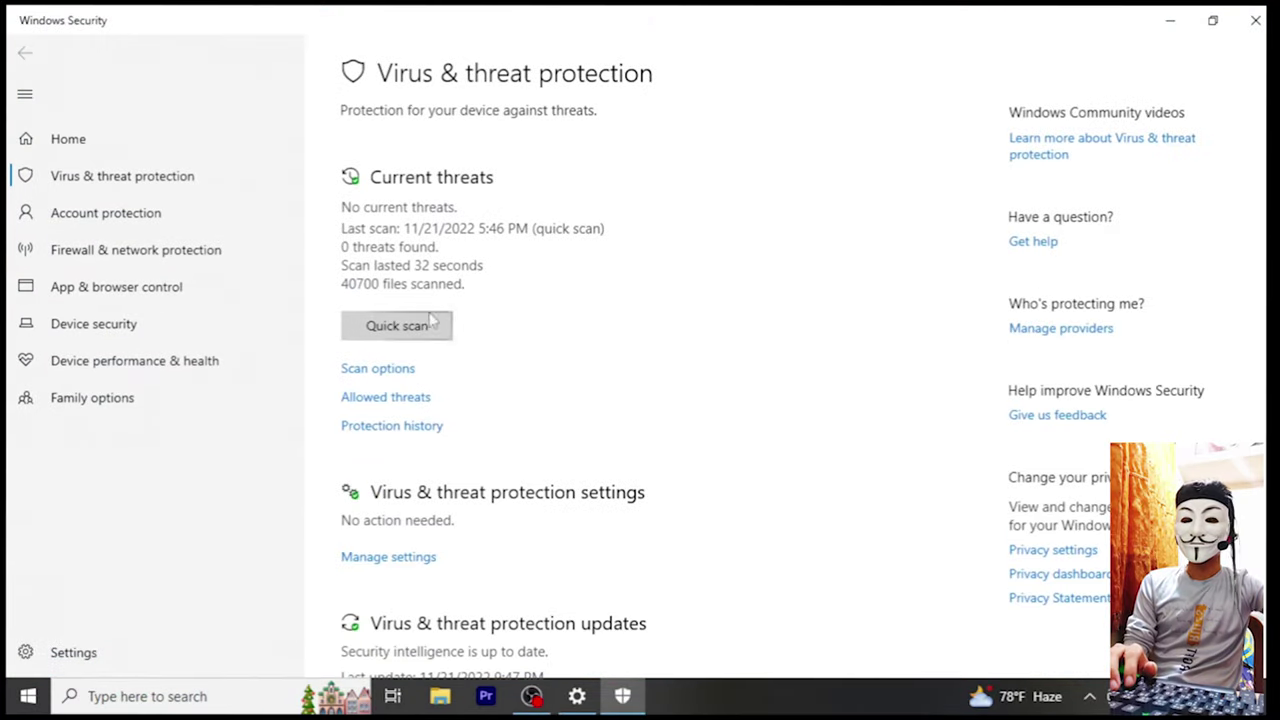
click(406, 558)
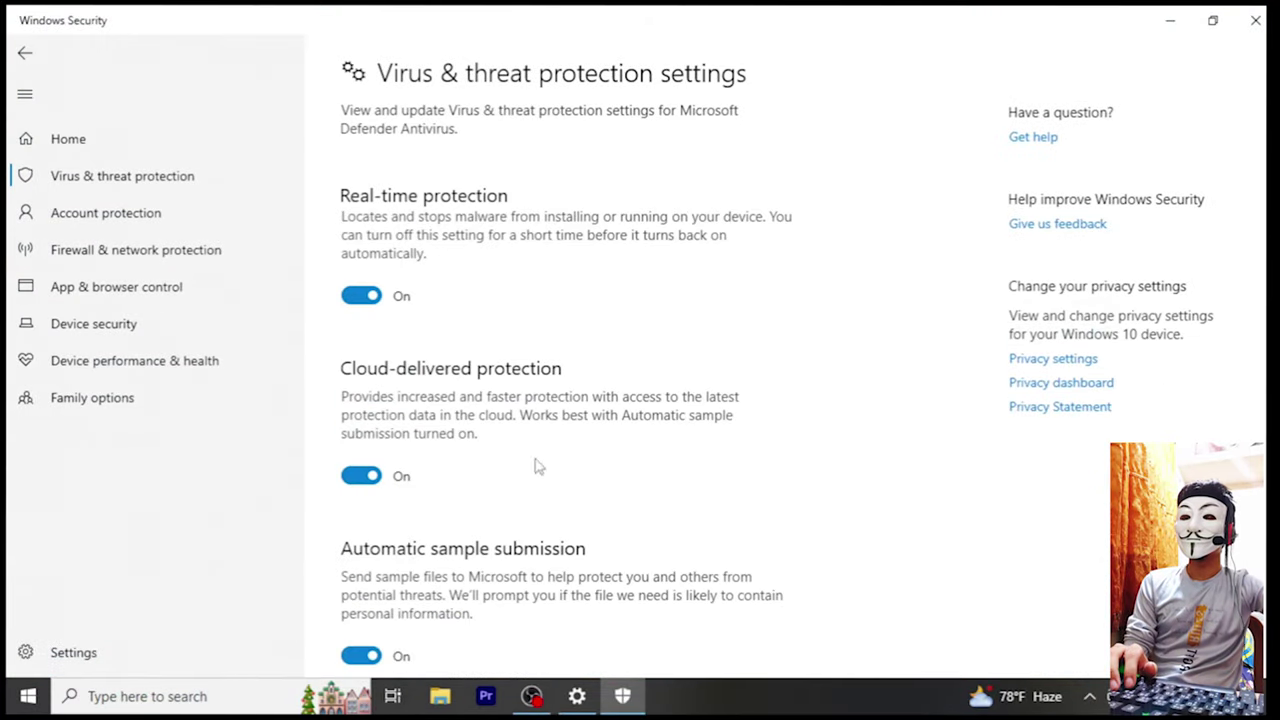
click(366, 298)
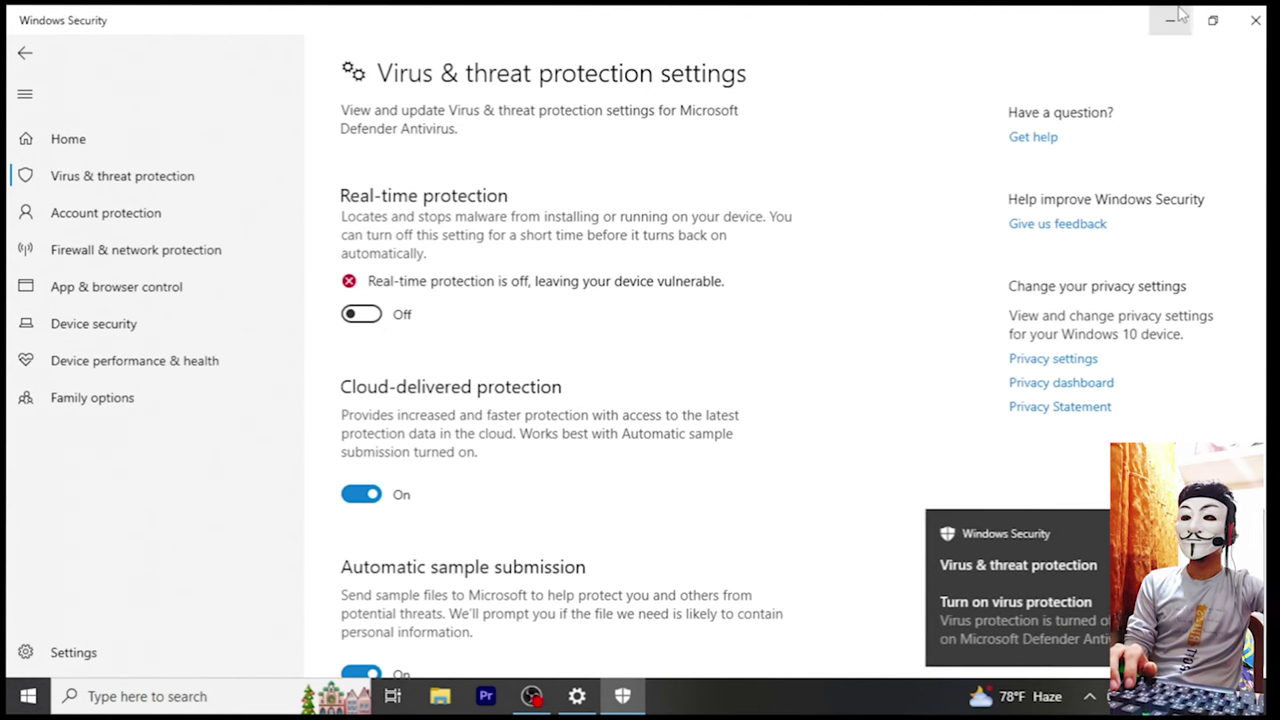
click(1172, 20)
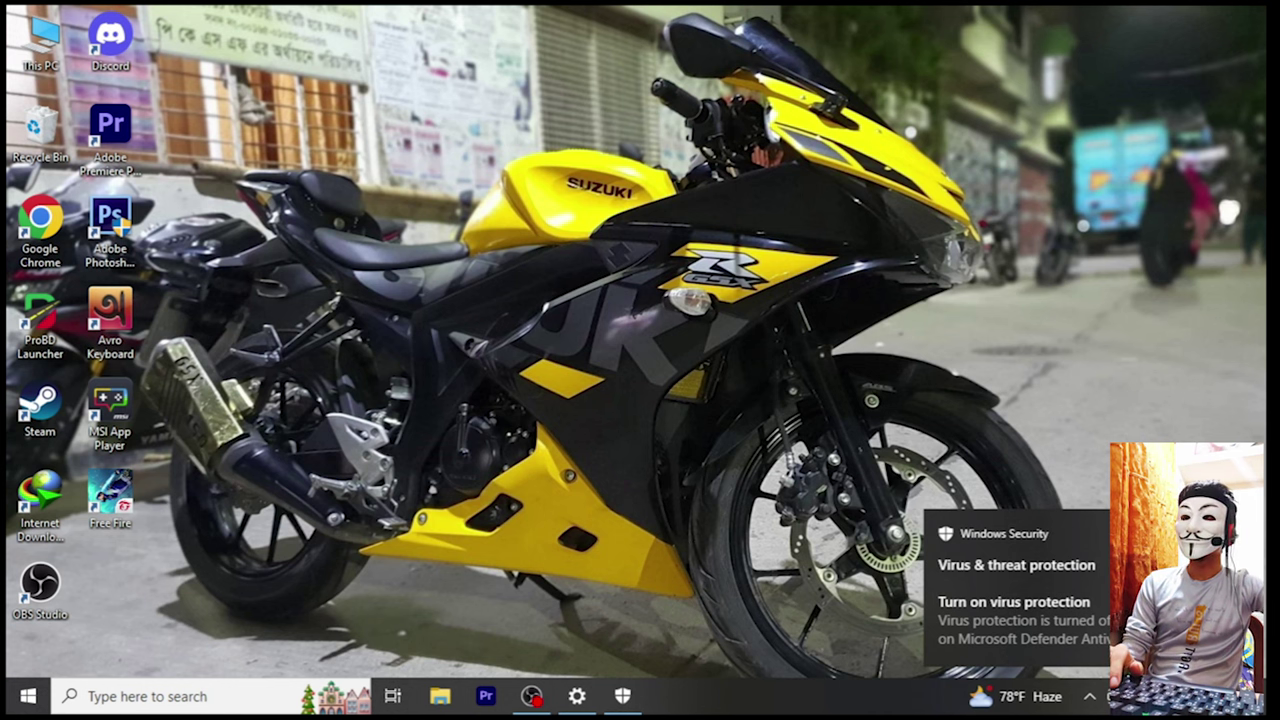
click(580, 698)
click(580, 698)
click(620, 700)
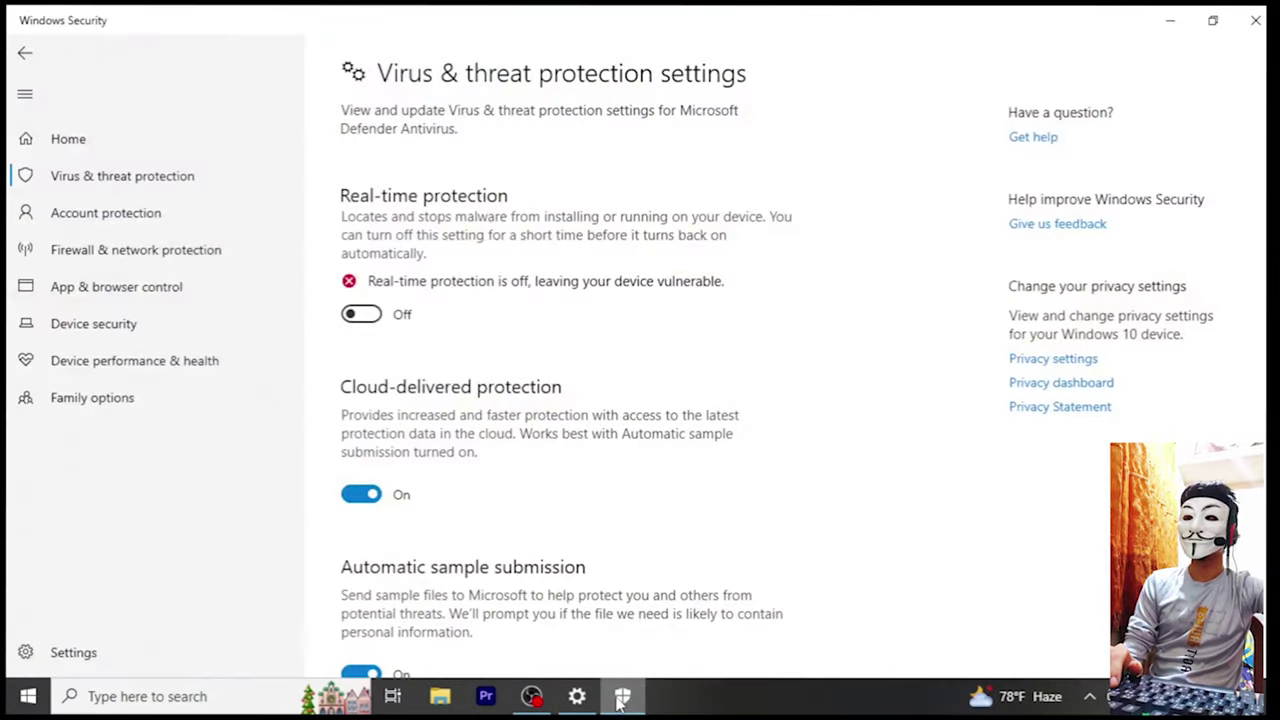
click(620, 700)
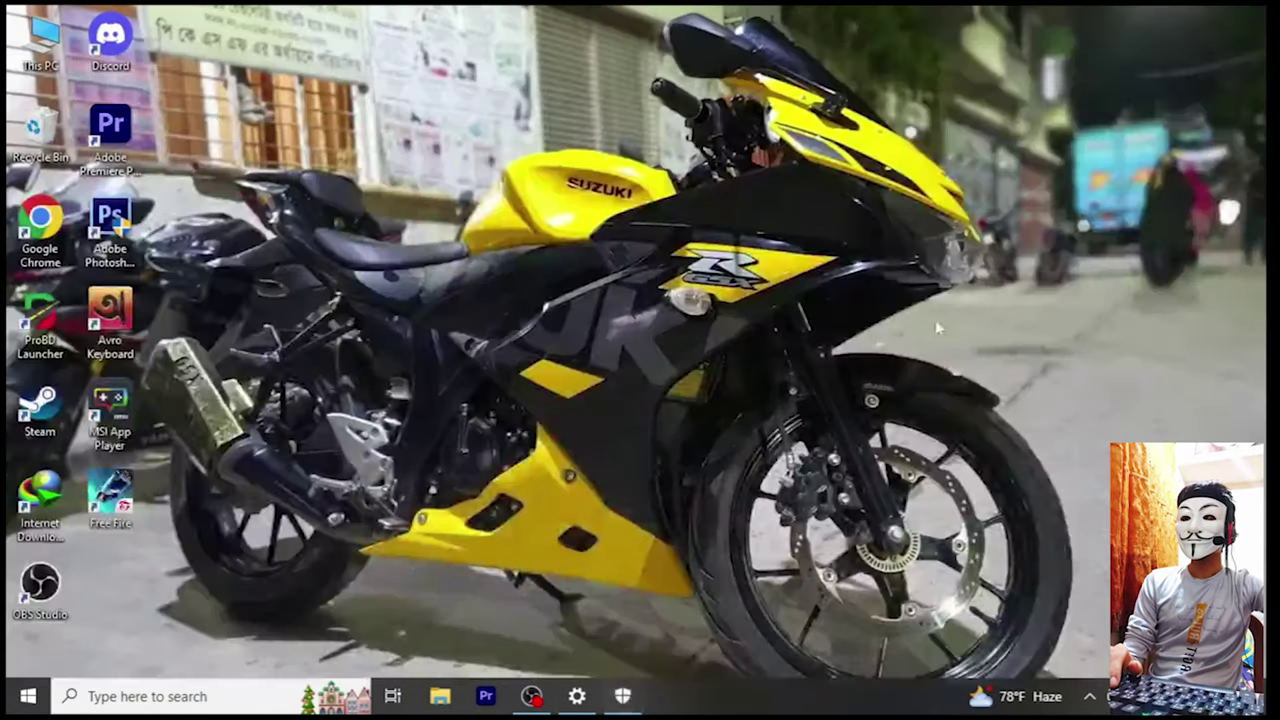
Open the ETS 2 folder on Local Disk (E:) and select the Euro Truck Simulator 2 v1.44.1.5s game folder.
double_click(40, 40)
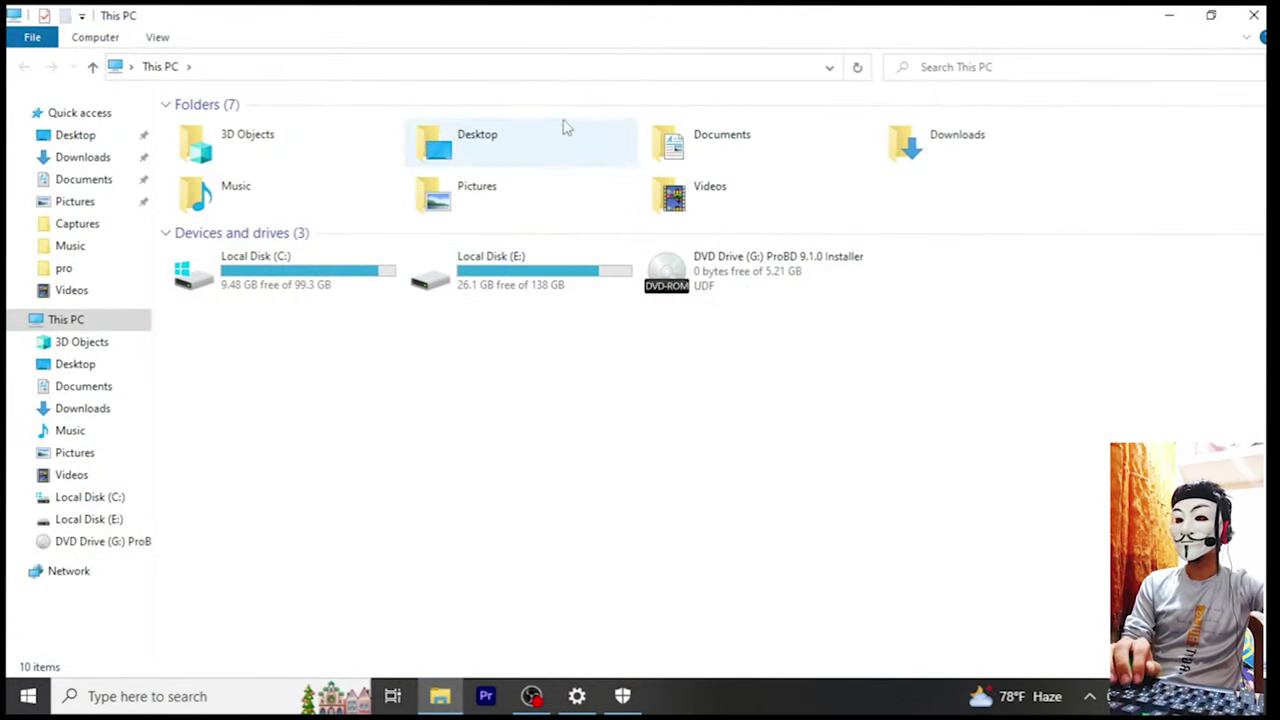
double_click(521, 270)
double_click(205, 184)
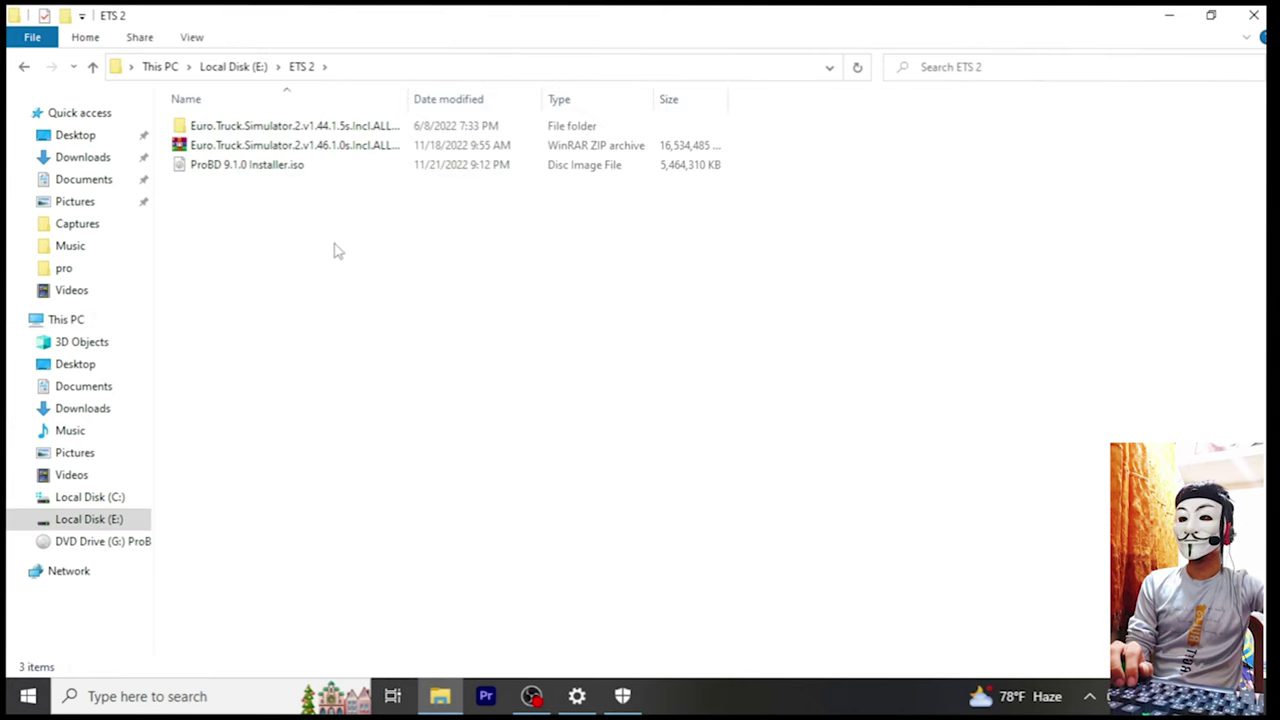
click(193, 130)
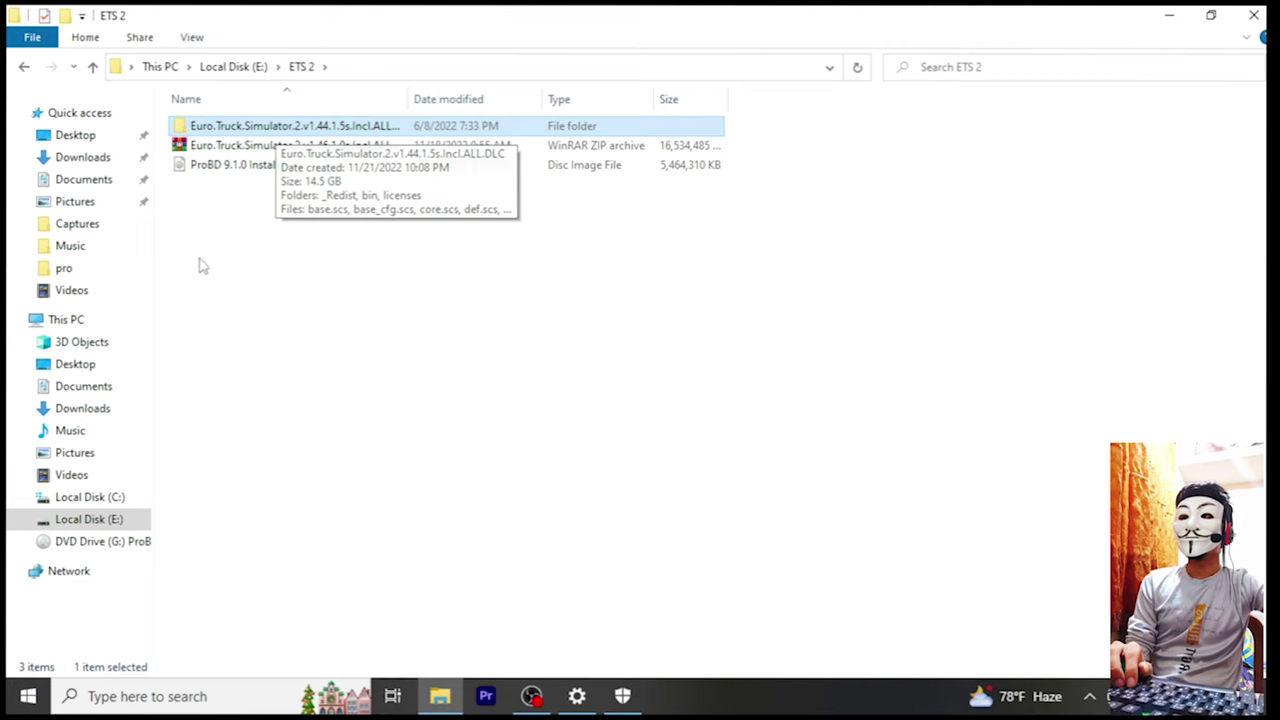
Inspect the profiles(1.44.1.5s).bak and profiles(1.46.1.0s).bak folders inside the Euro Truck Simulator 2 folder in Documents.
click(87, 187)
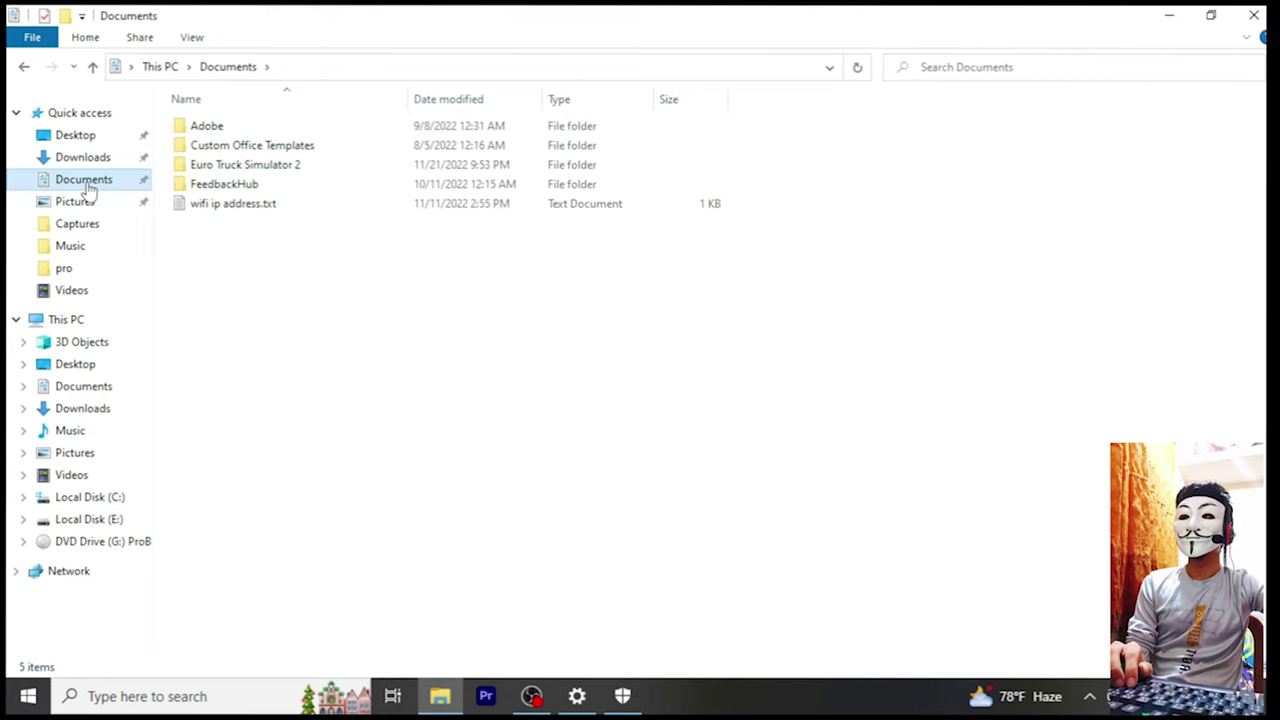
double_click(224, 167)
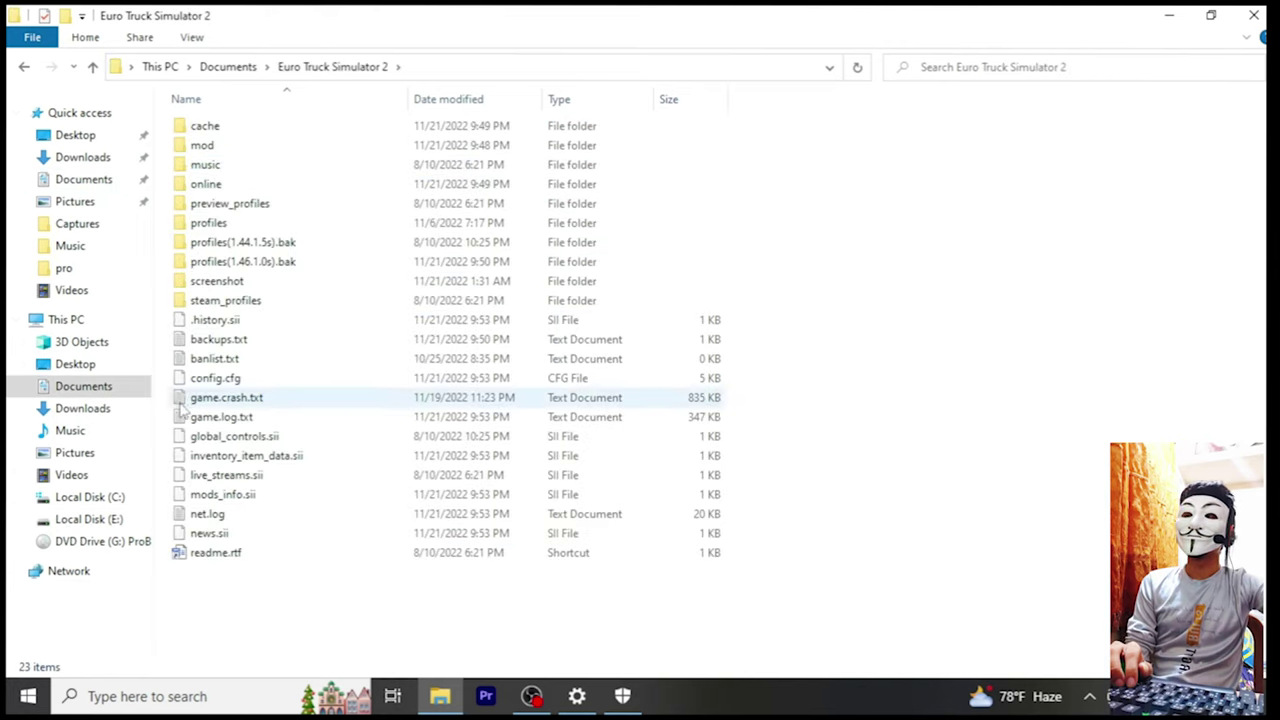
double_click(297, 243)
click(92, 66)
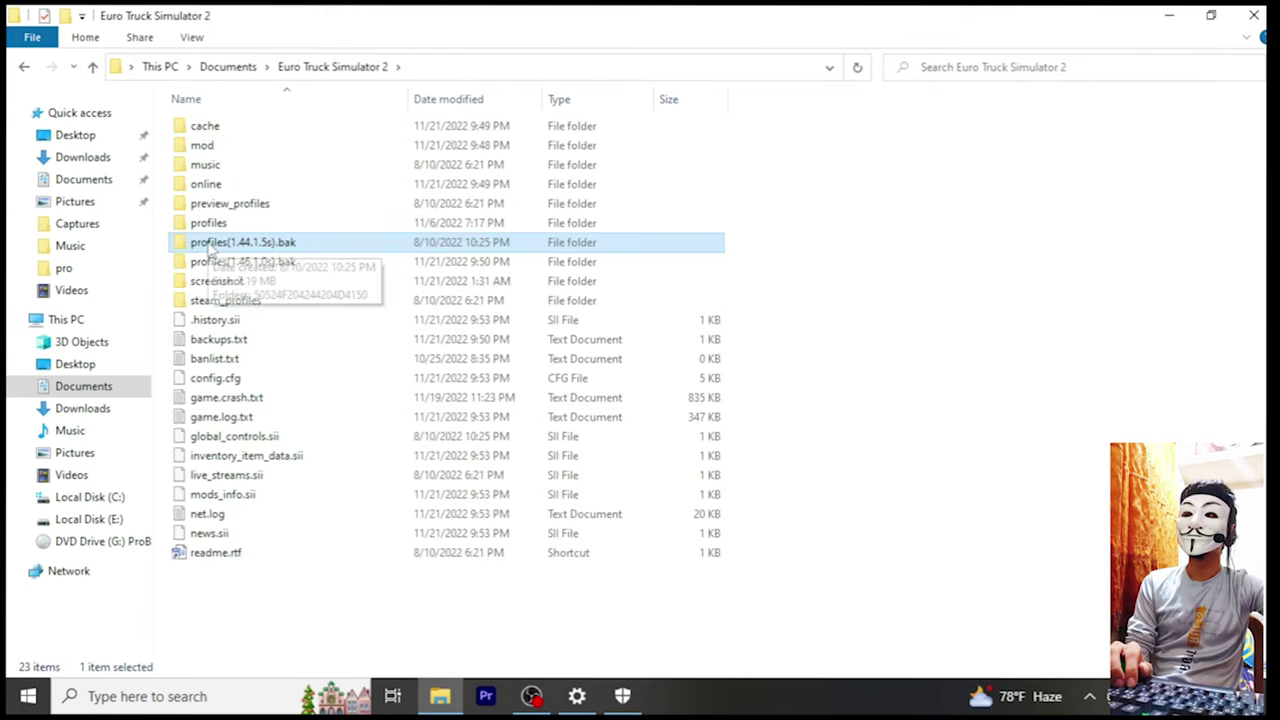
click(214, 262)
double_click(214, 262)
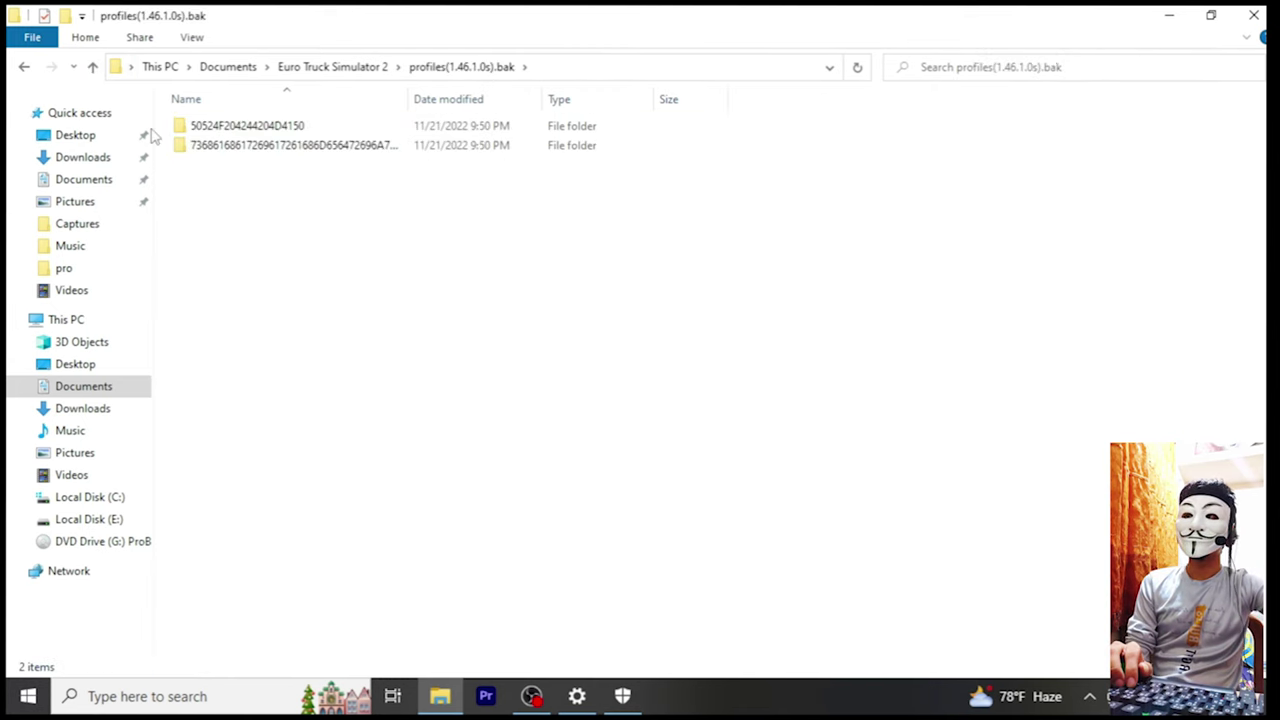
Permanently delete the Euro.Truck.Simulator.2.v1.44.1.5s.Incl.ALL.DLC folder from the ETS 2 folder on Local Disk (E:) and close the file window.
click(92, 66)
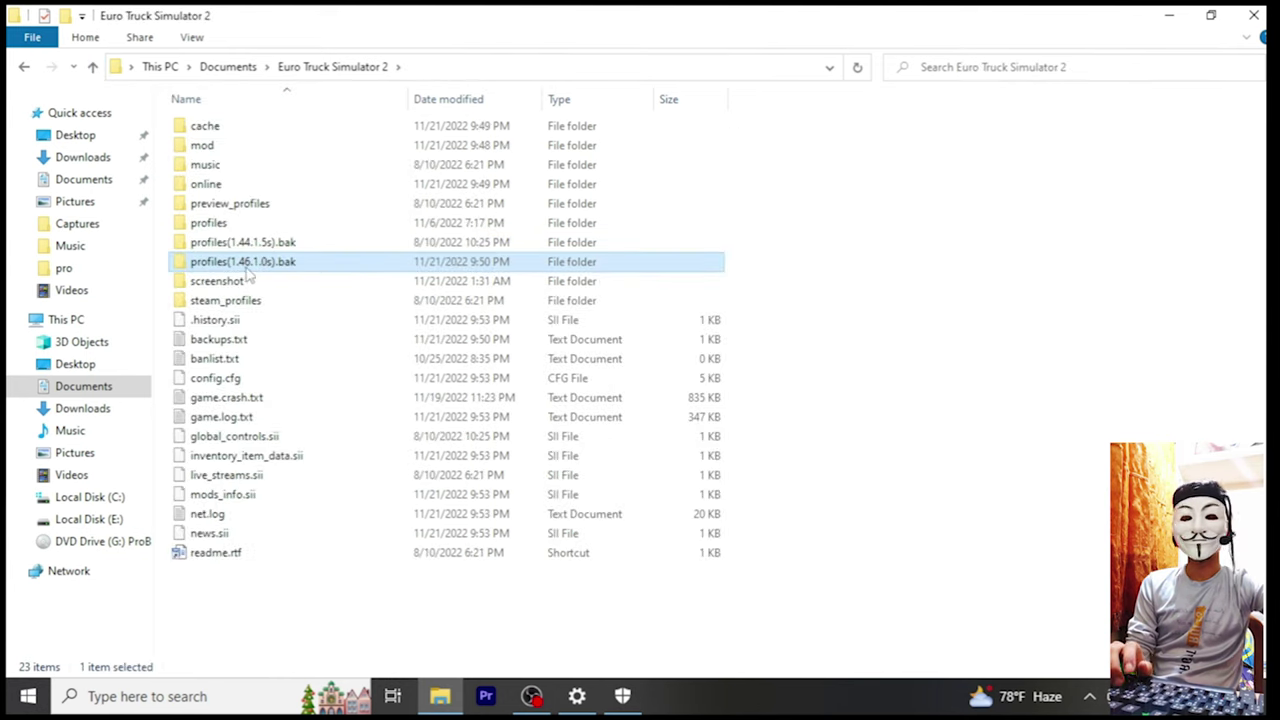
click(92, 66)
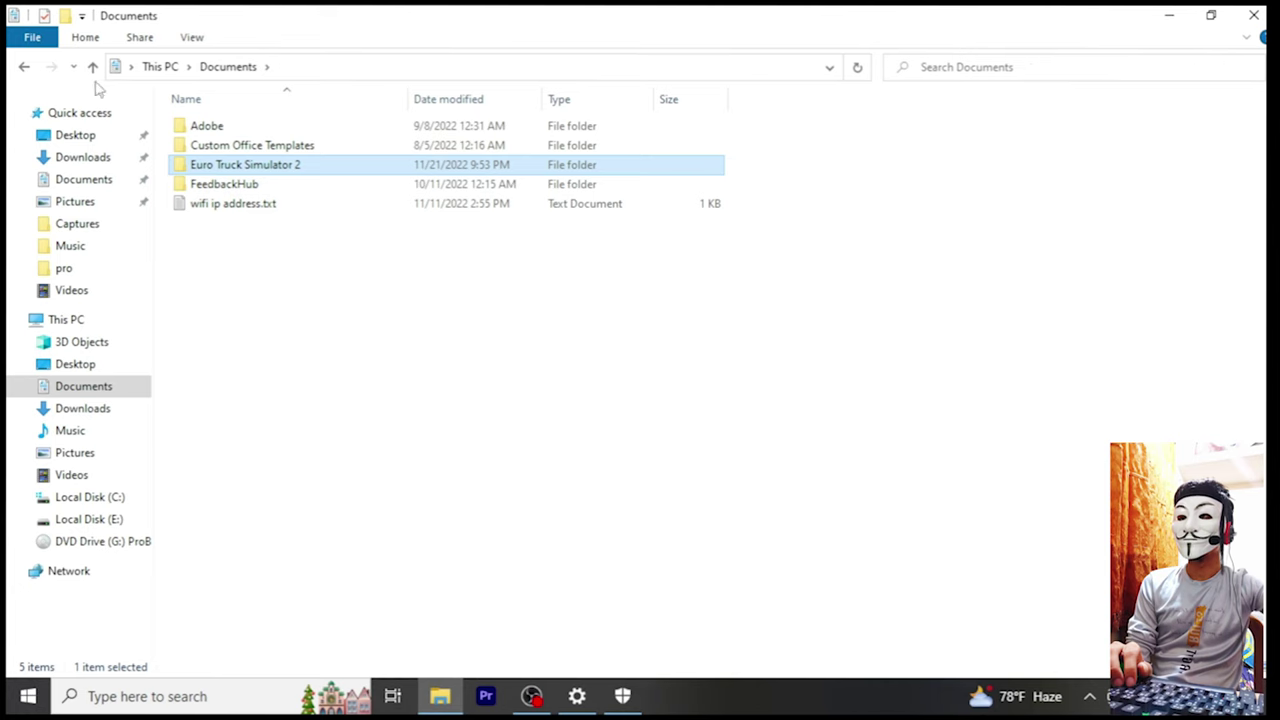
click(70, 320)
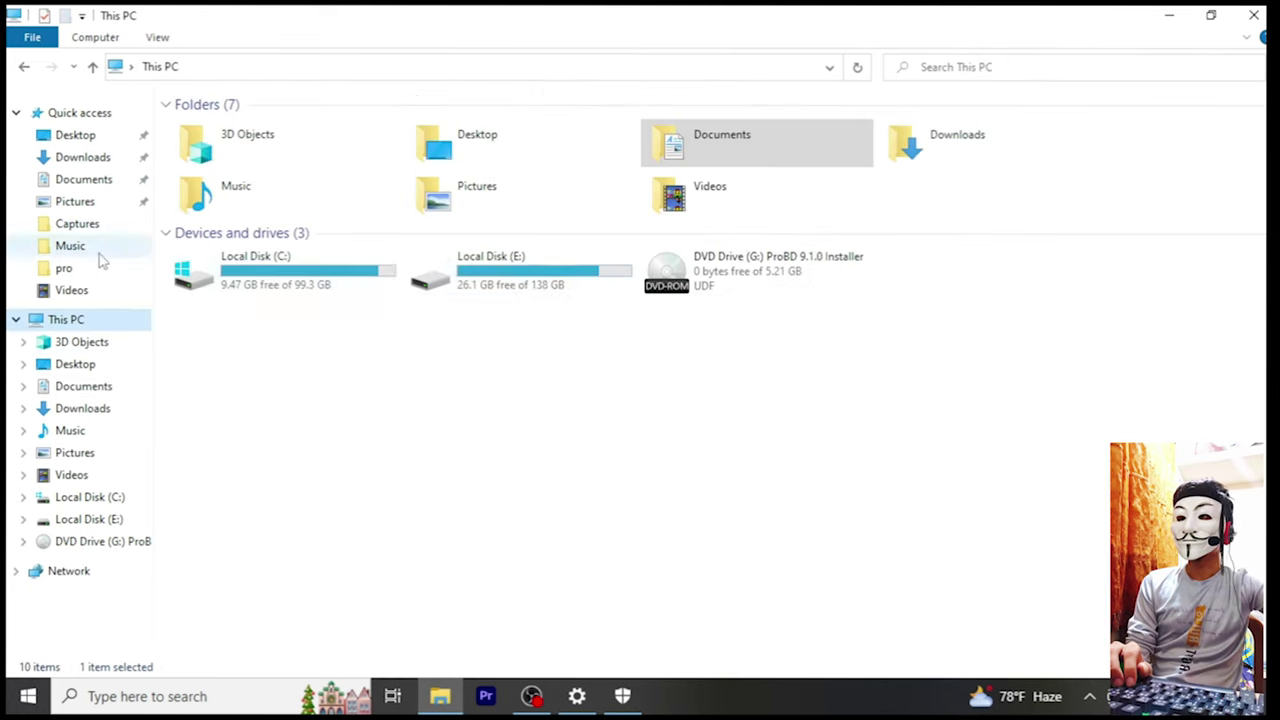
double_click(551, 283)
double_click(272, 188)
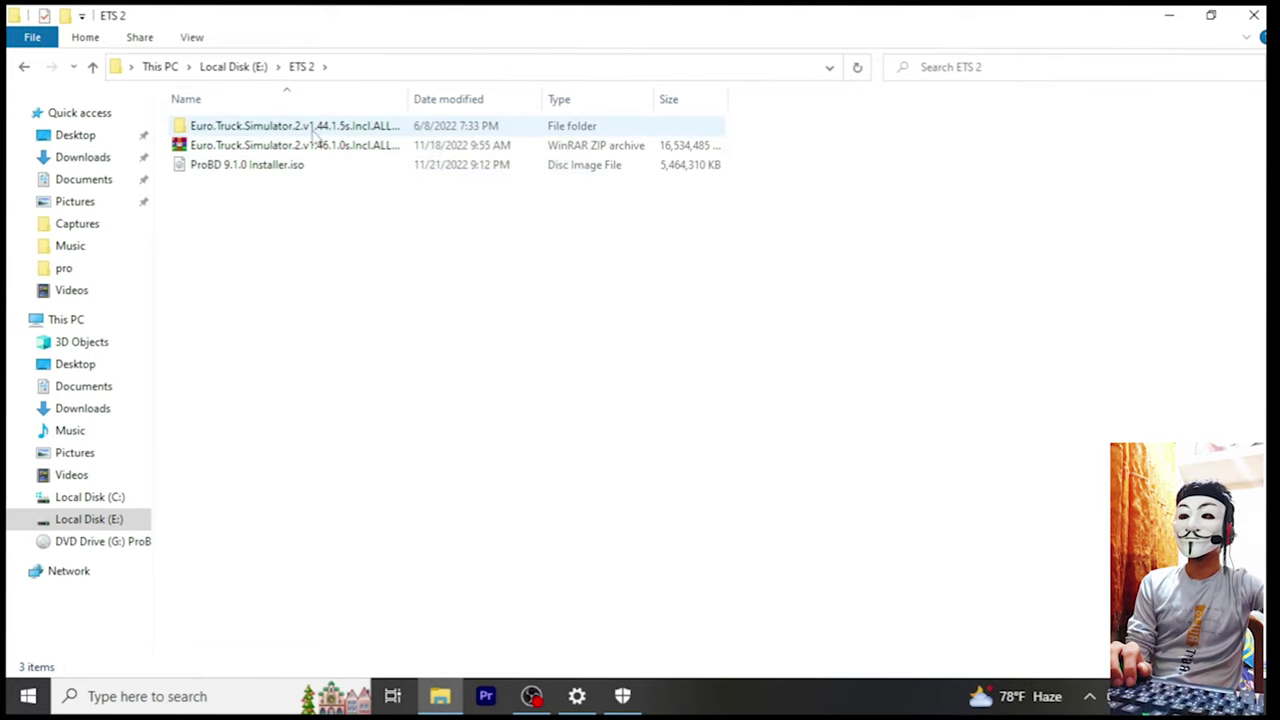
click(232, 134)
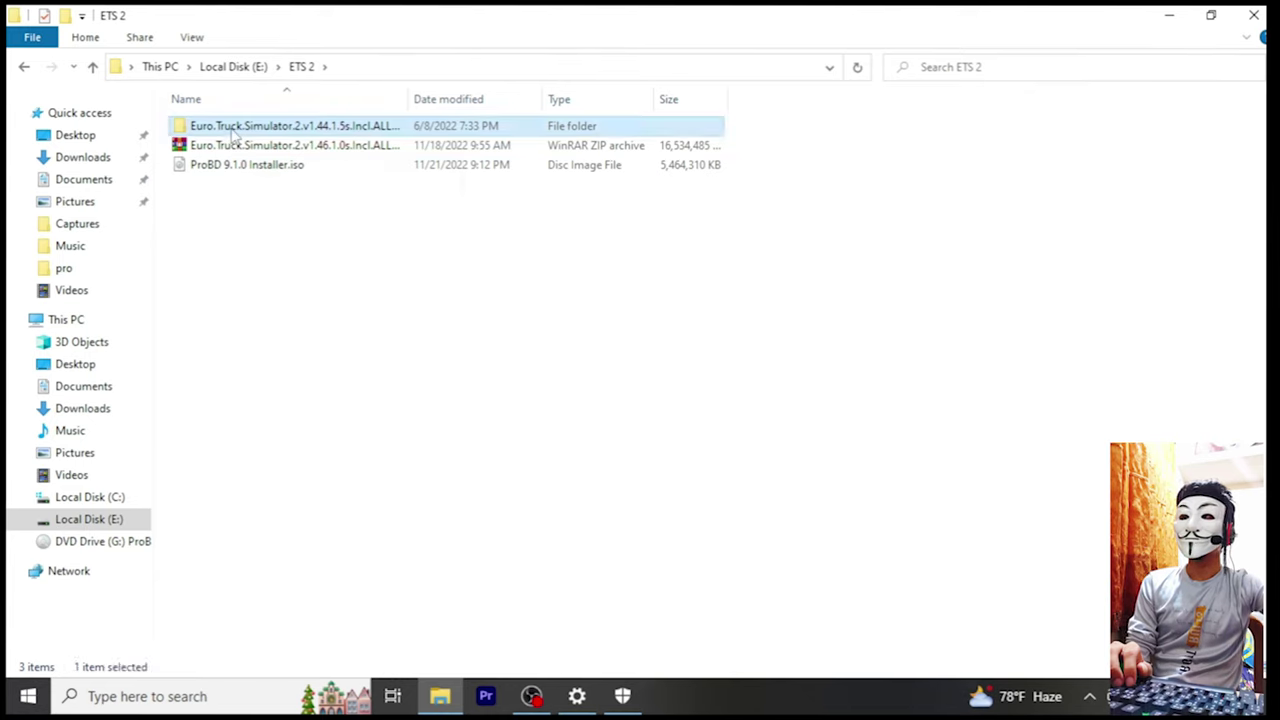
right_click(252, 126)
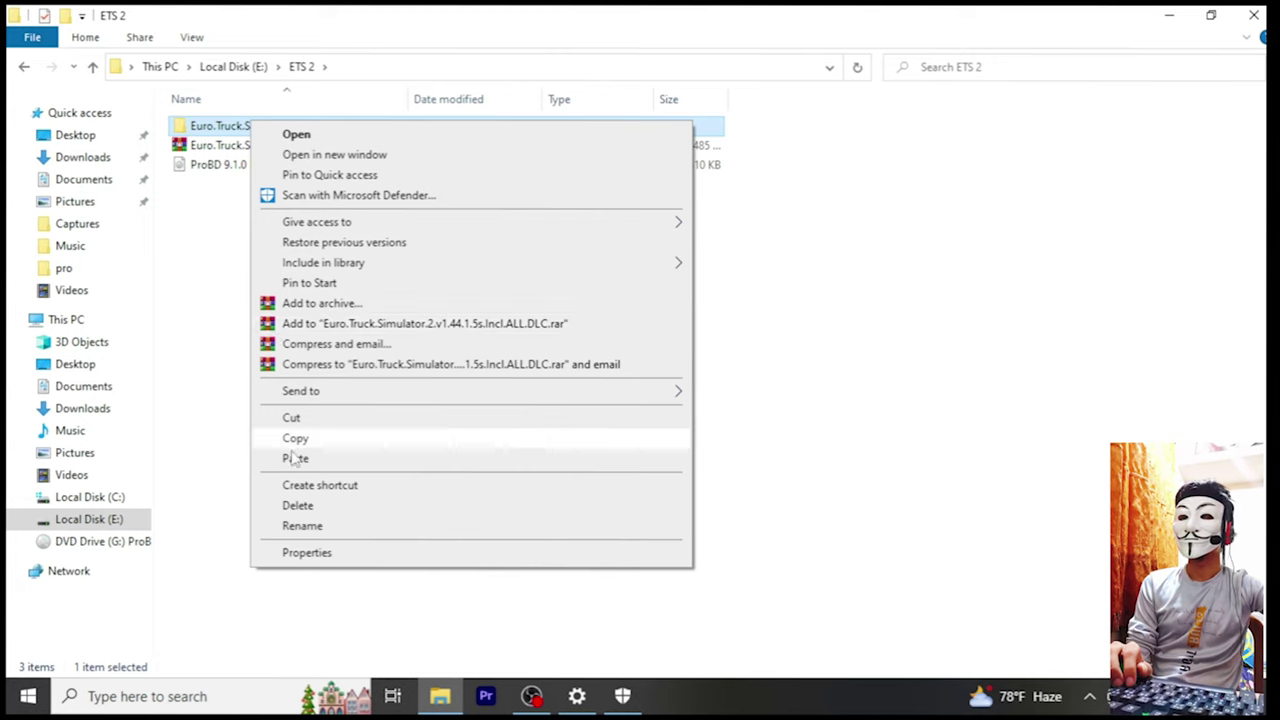
click(295, 505)
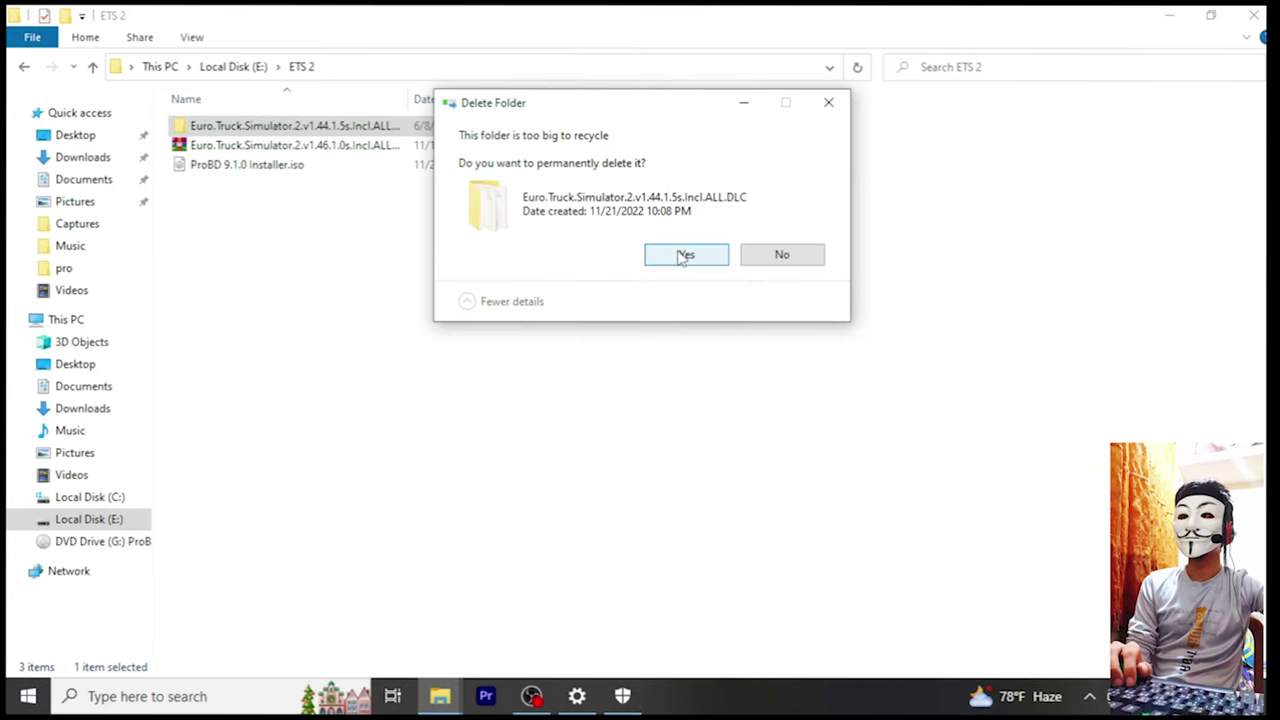
click(685, 255)
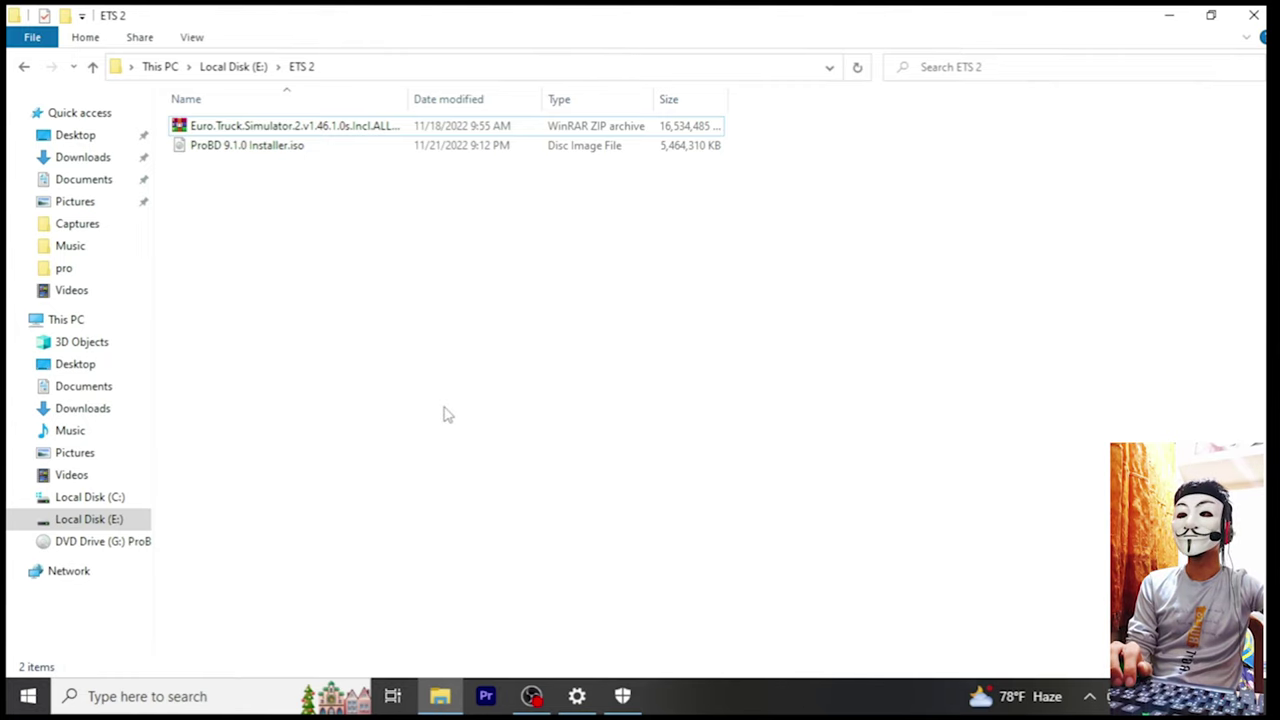
click(1251, 14)
Uninstall the ProBD 9.1.0 program by Team DBCS through Programs and Features and close that window.
click(28, 696)
scroll(225, 427, down, 8)
scroll(226, 437, up, 8)
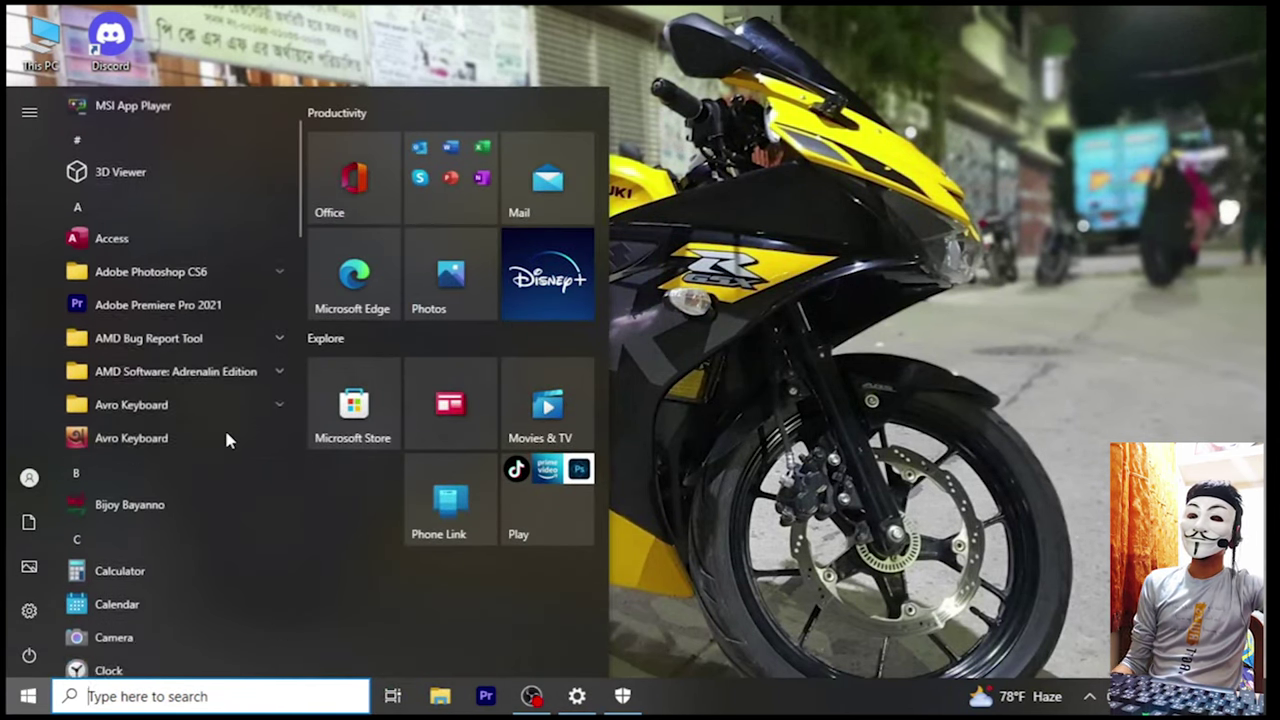
right_click(163, 177)
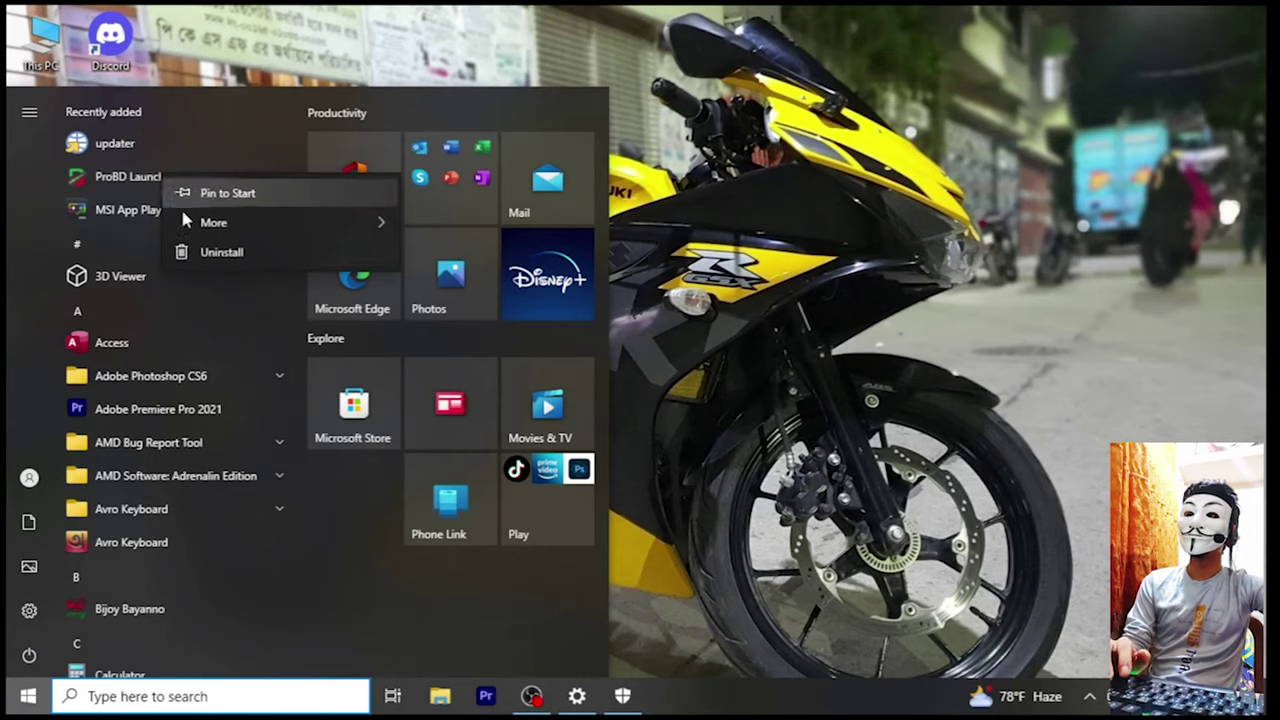
click(209, 251)
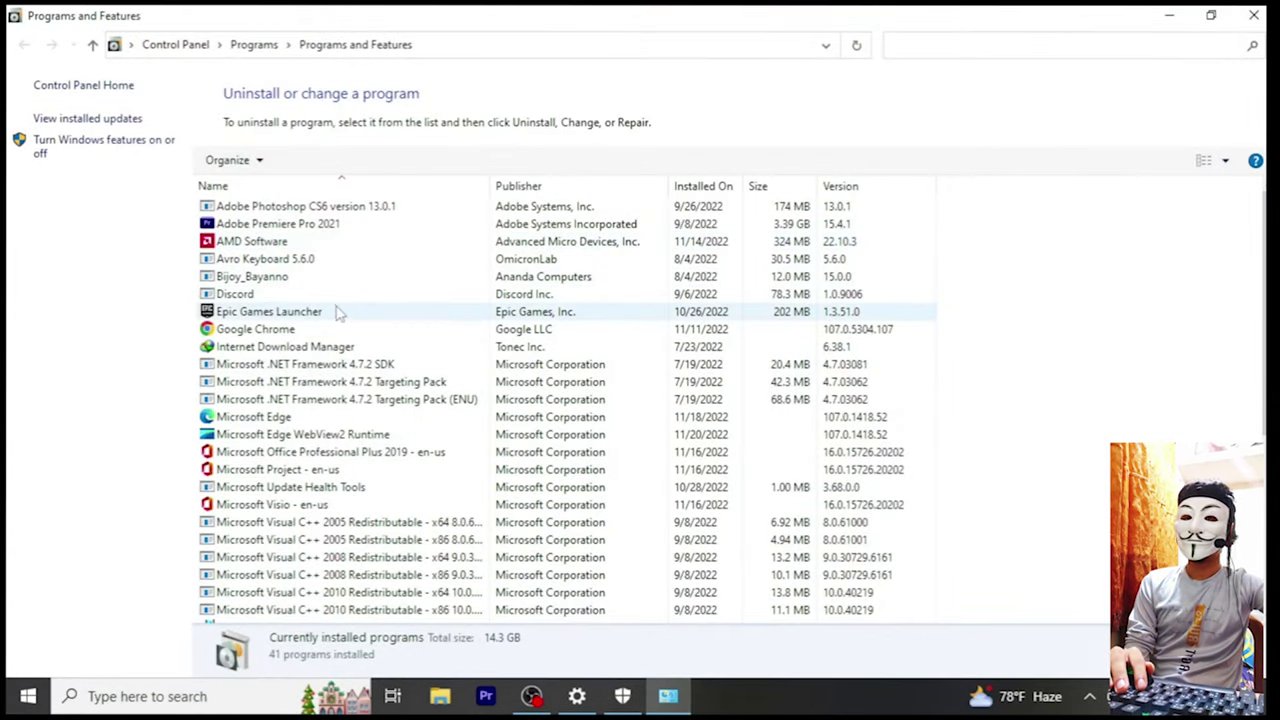
scroll(338, 312, down, 6)
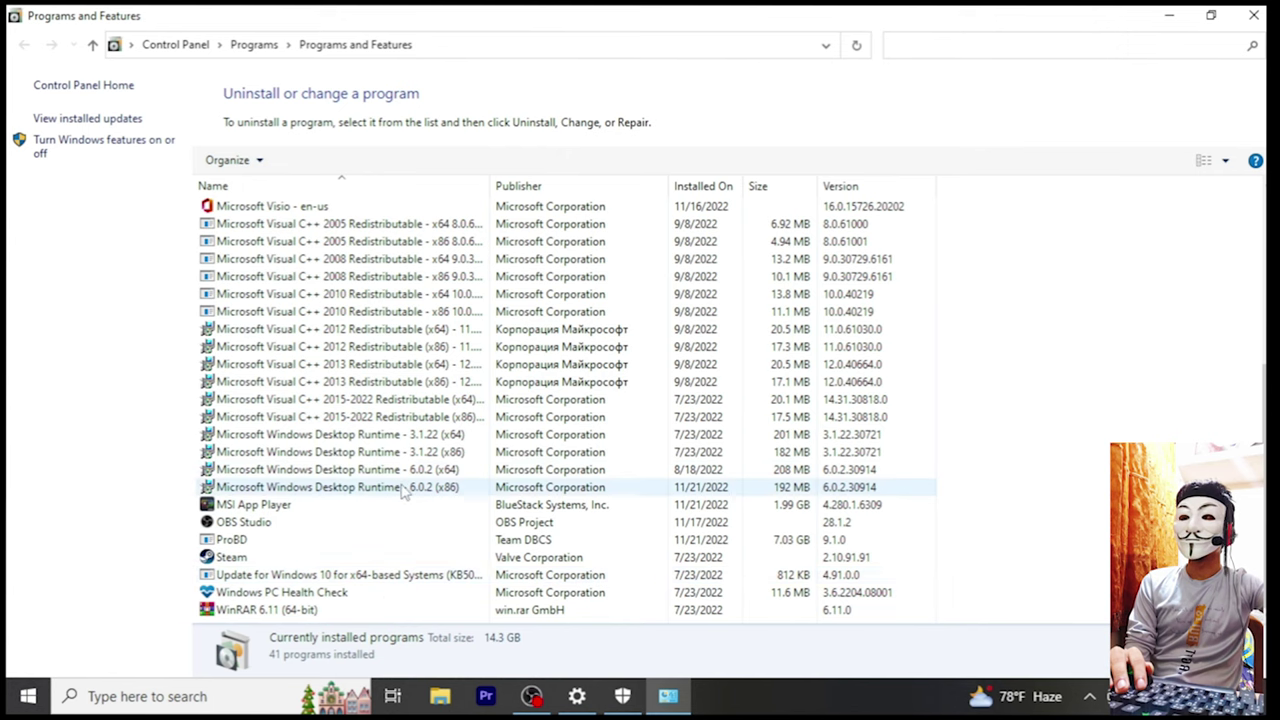
click(221, 545)
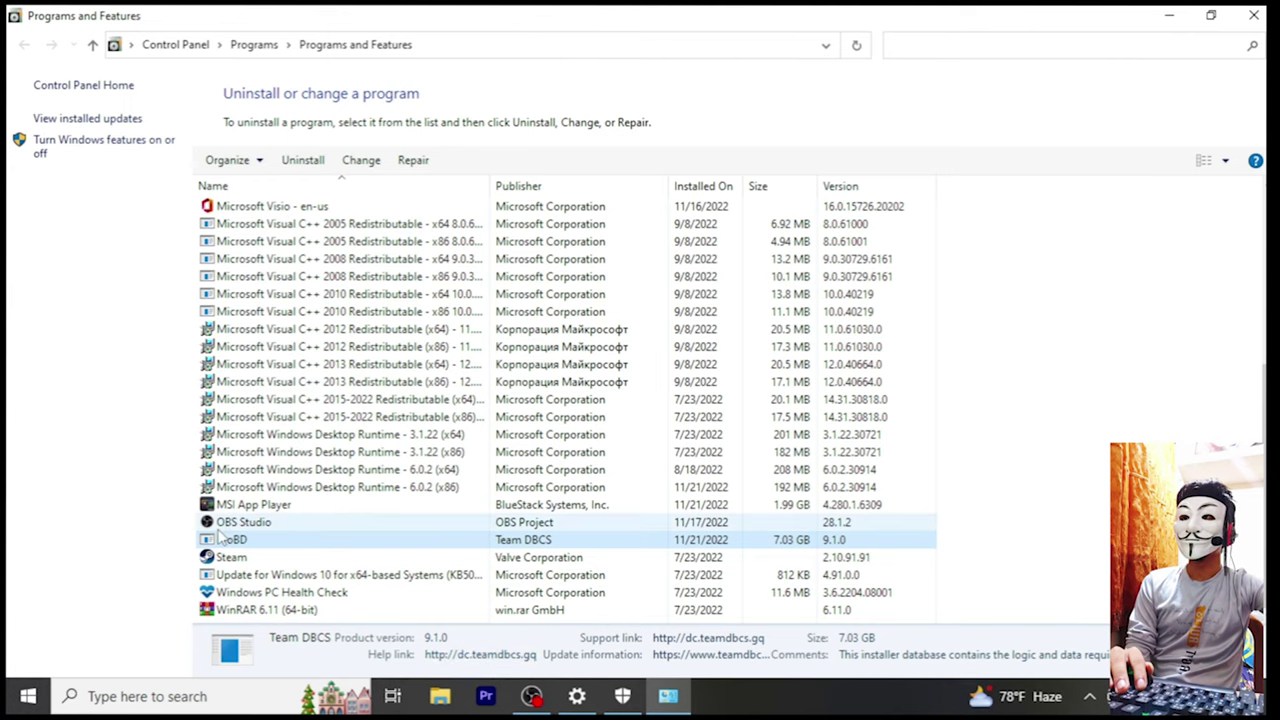
click(302, 161)
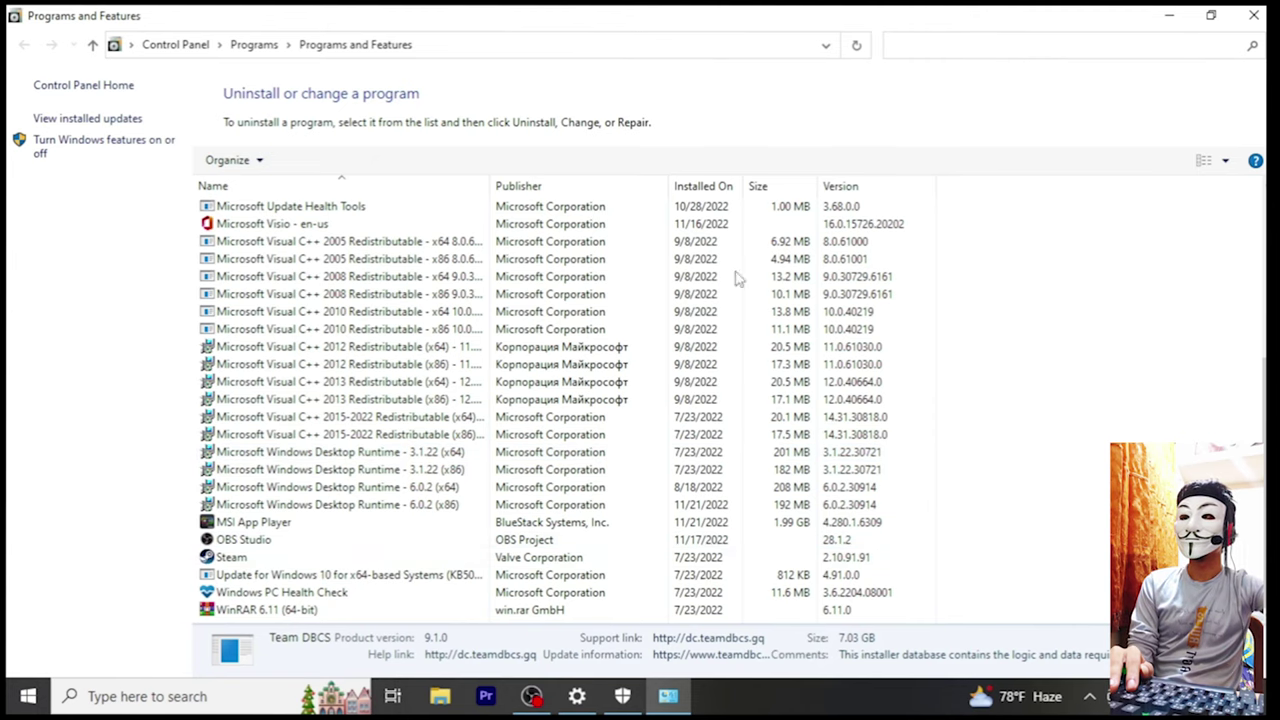
click(1253, 15)
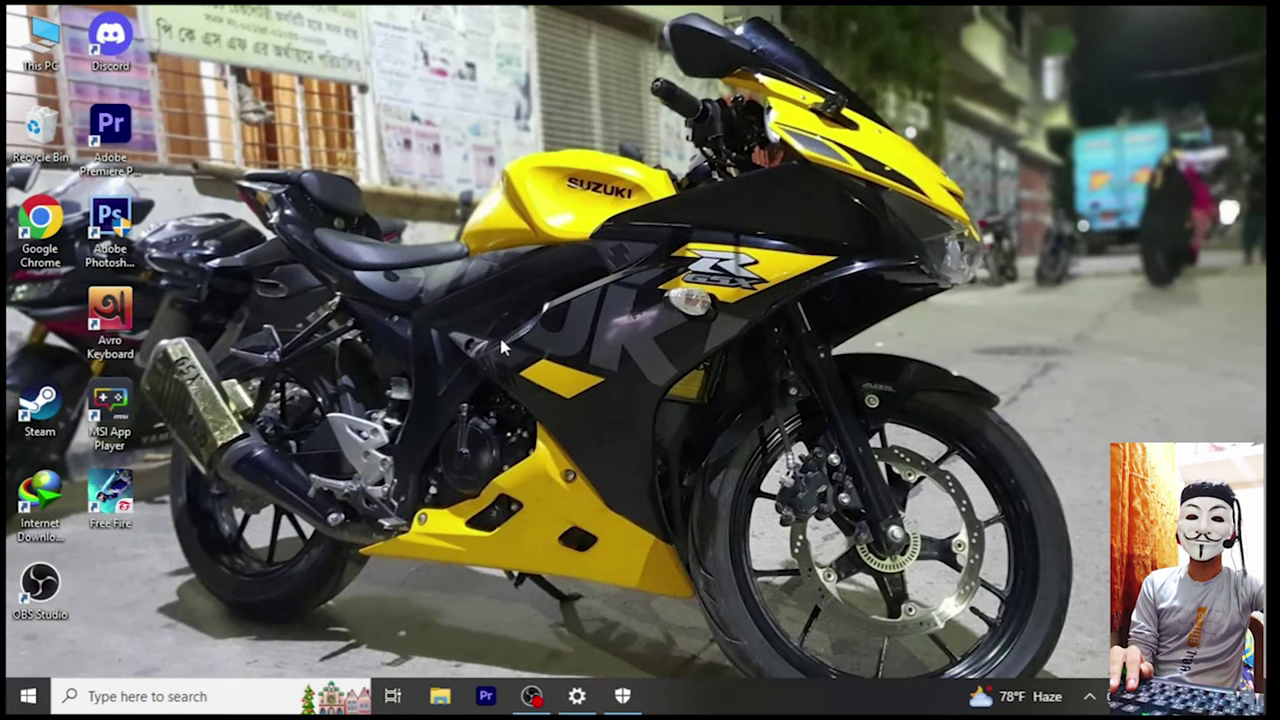
Extract the Euro.Truck.Simulator.2.v1.46.1.0s.Incl.ALL.DLC.zip archive in place inside the ETS 2 folder on Local Disk (E:).
double_click(44, 42)
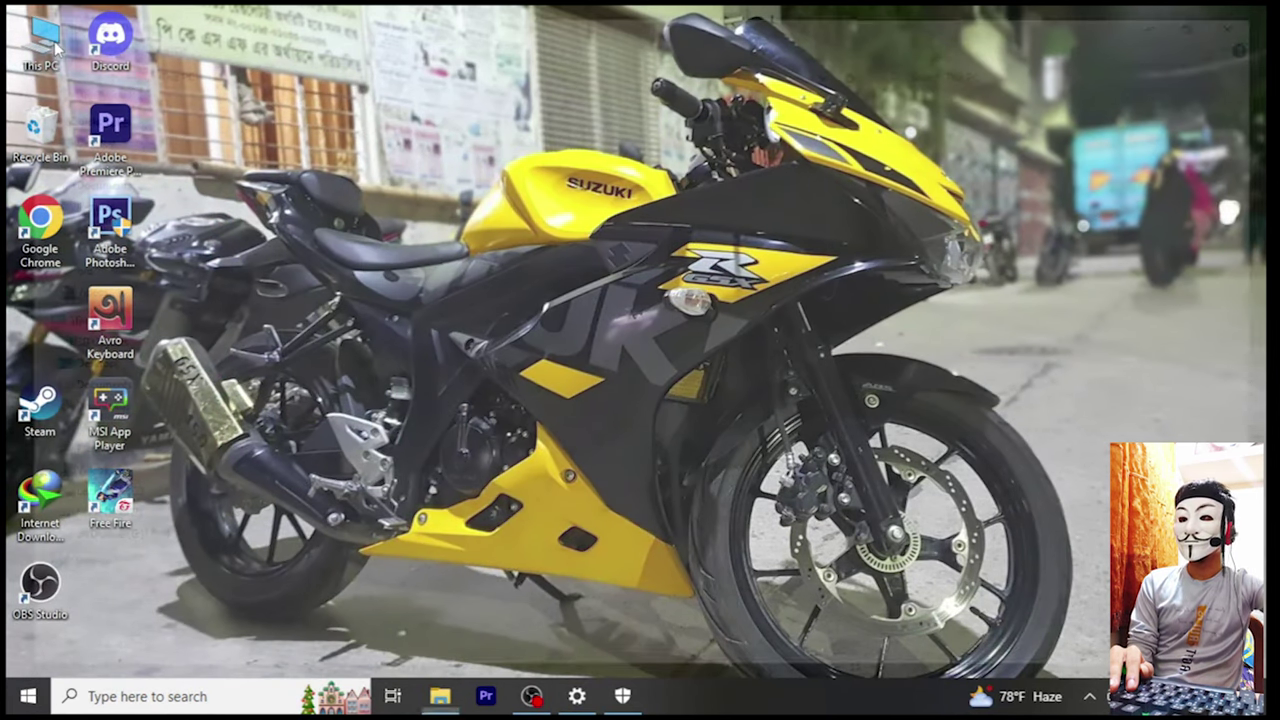
double_click(520, 272)
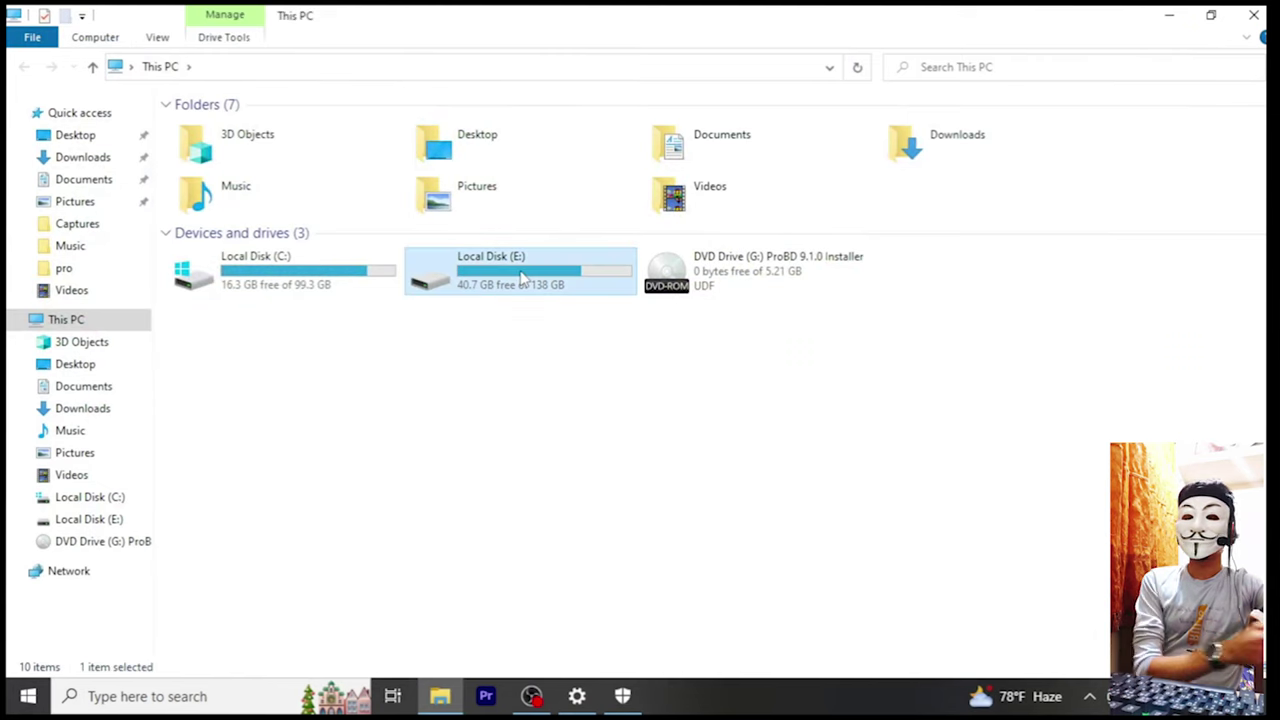
double_click(207, 183)
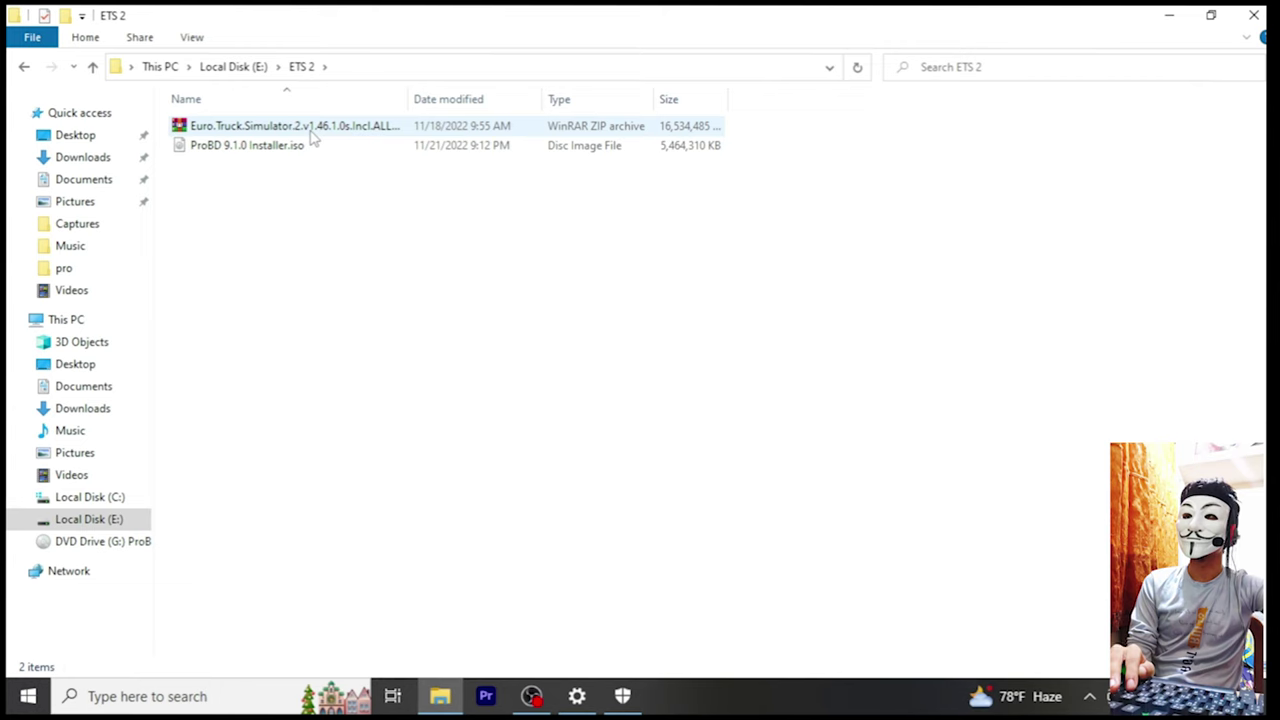
click(312, 138)
right_click(312, 138)
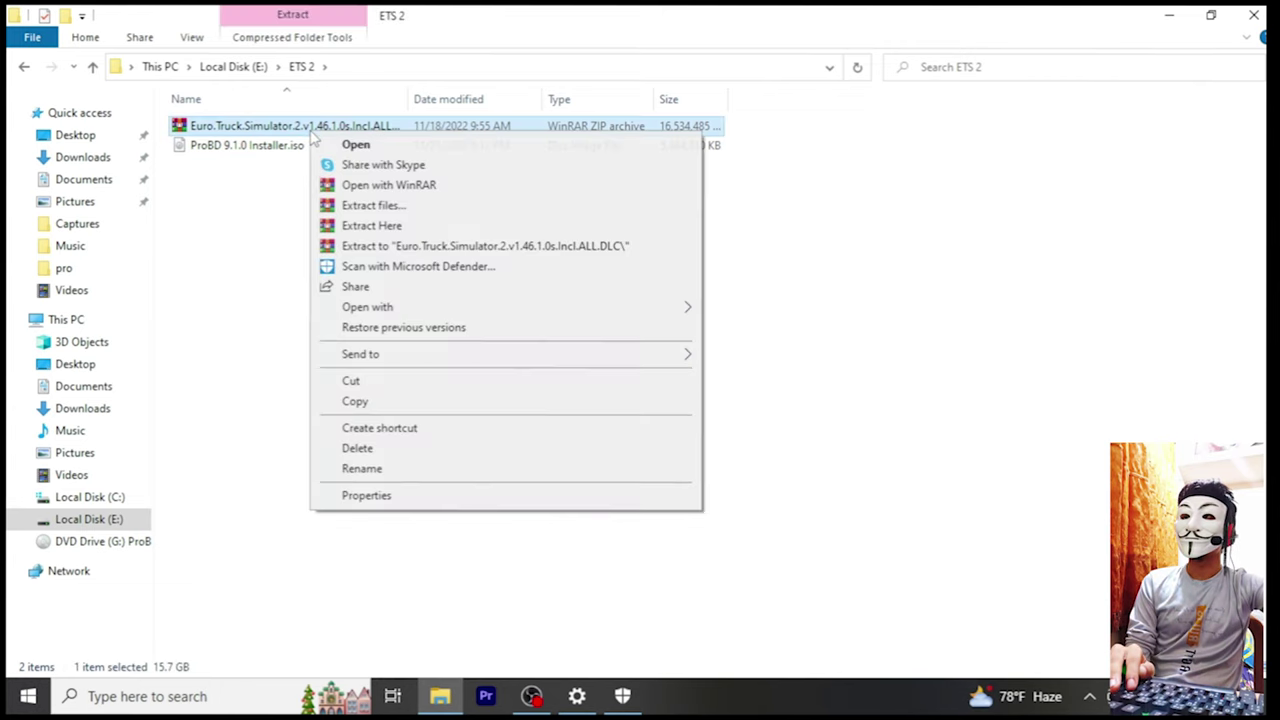
click(371, 225)
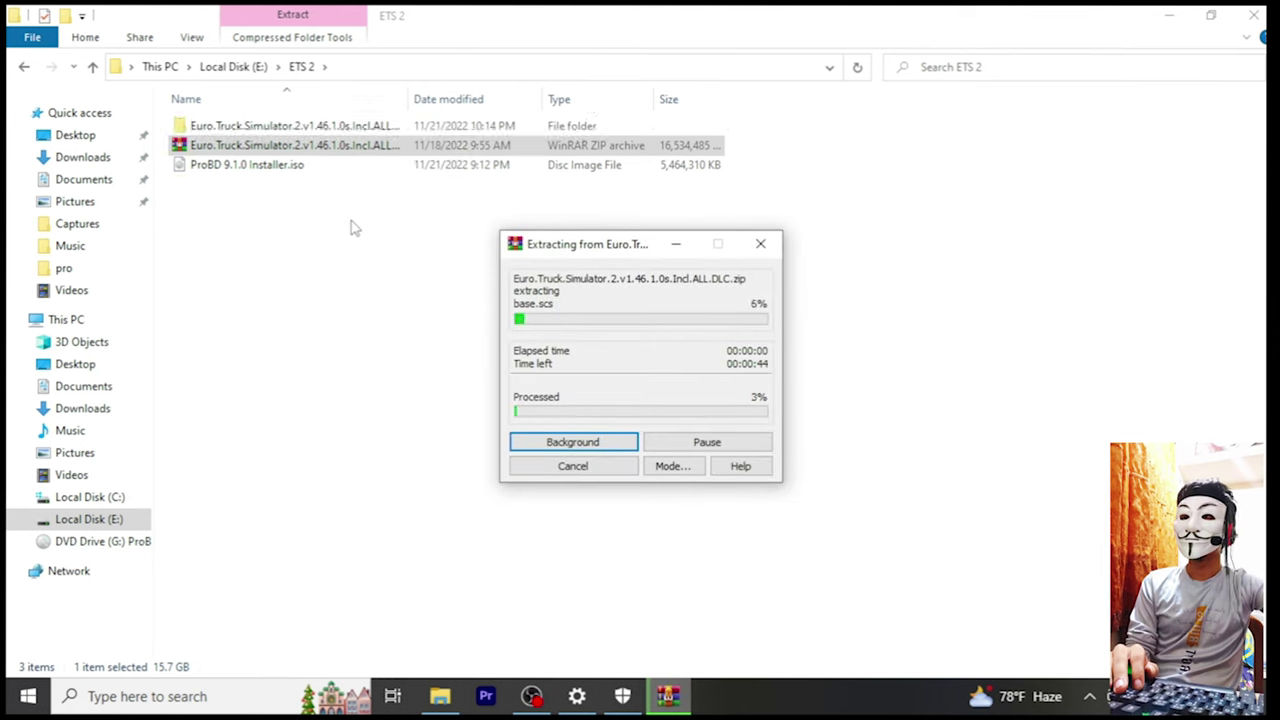